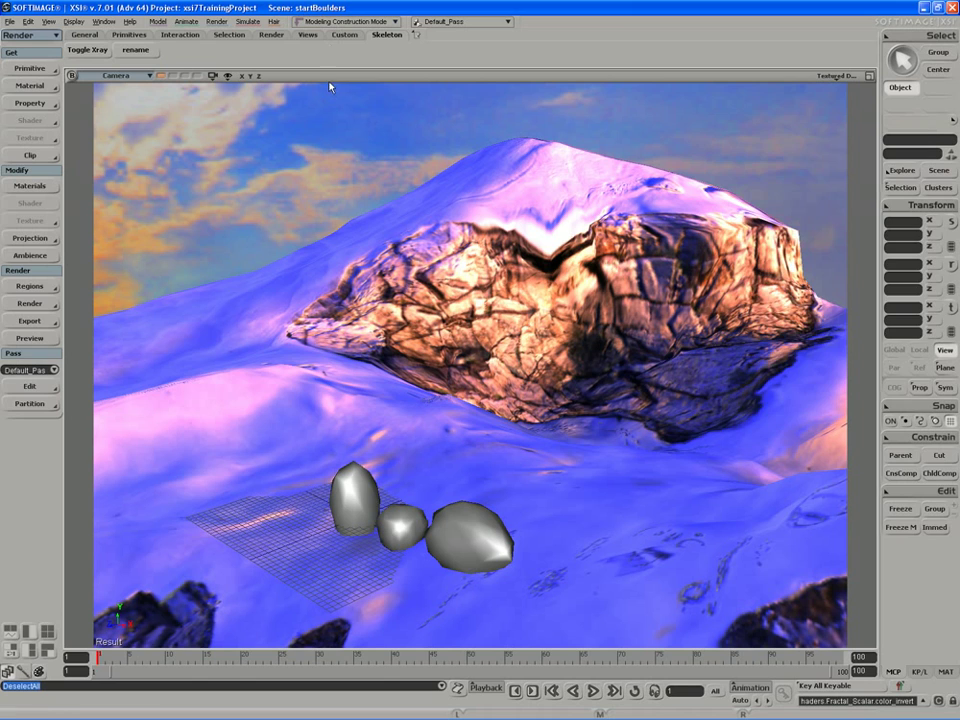
Select boulderOne, boulderThree and boulderTwo in the scene explorer.
key(8)
click(759, 198)
shift+click(762, 209)
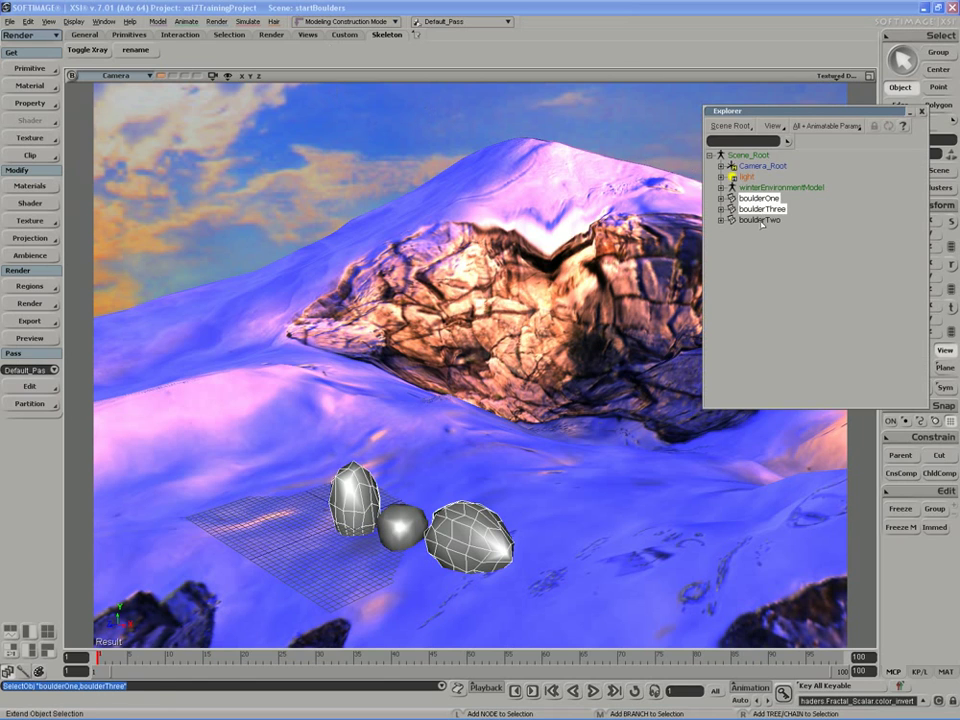
shift+click(759, 220)
Preview-render a region around the three boulders, then hide the region and clear the selection.
key(q)
drag(217, 362, 716, 645)
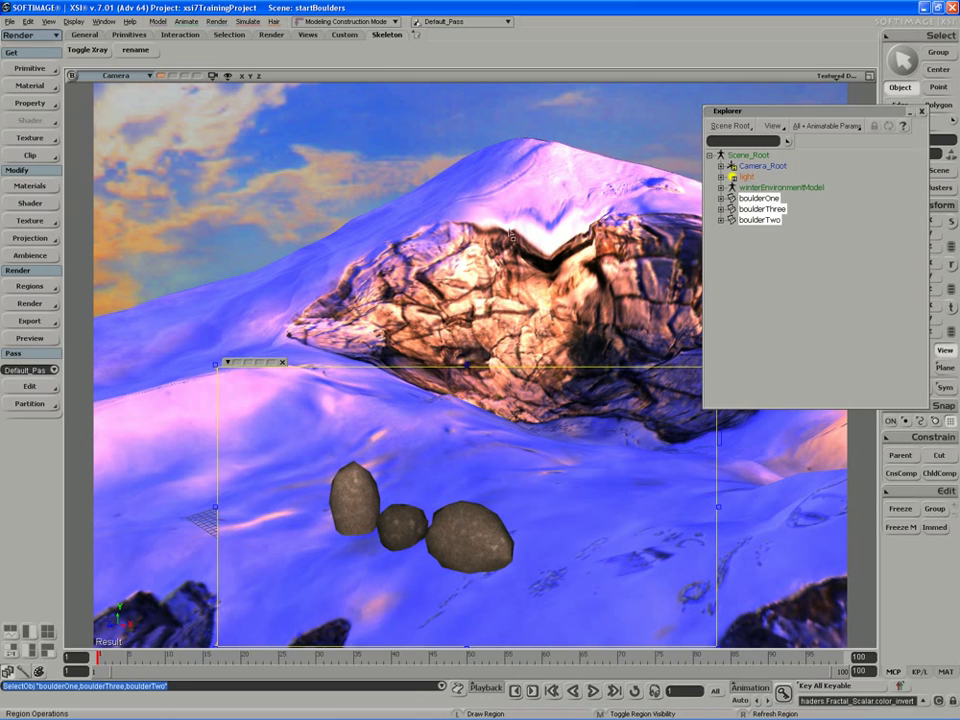
middle_click(510, 234)
key(space)
key(ctrl+shift+a)
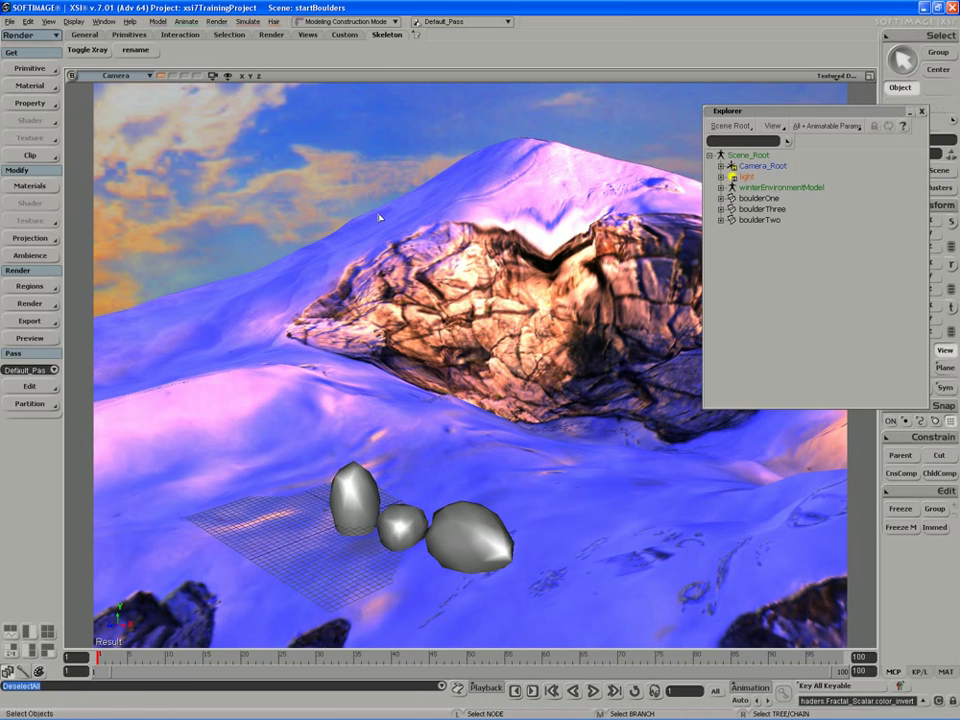
double_click(787, 115)
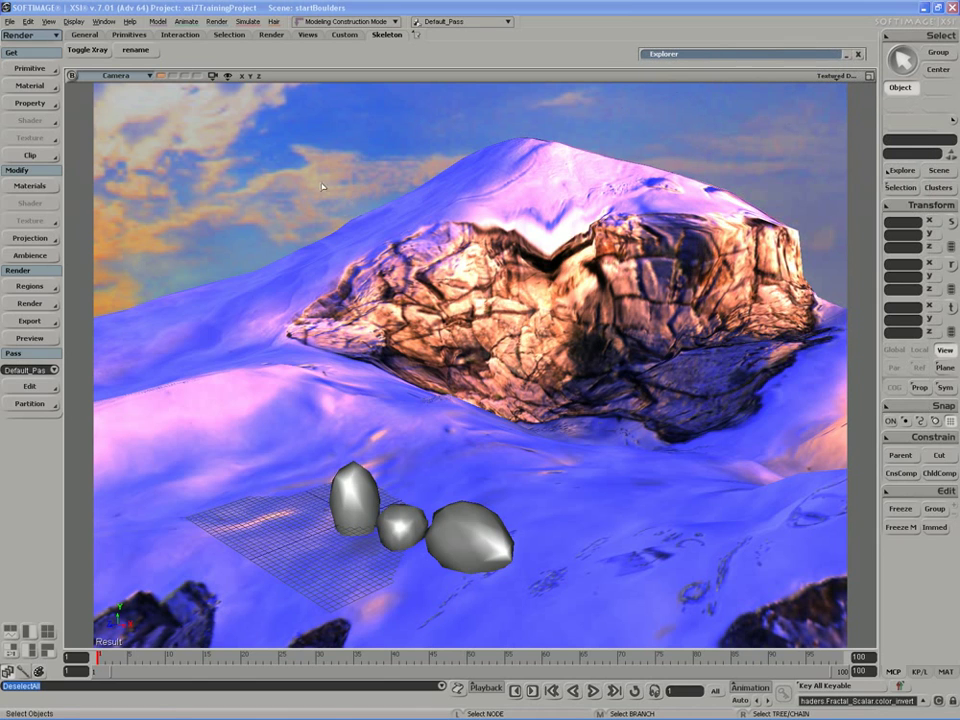
Create a polygon mesh grid primitive and keep it as the selected object.
click(28, 68)
mouse_move(130, 90)
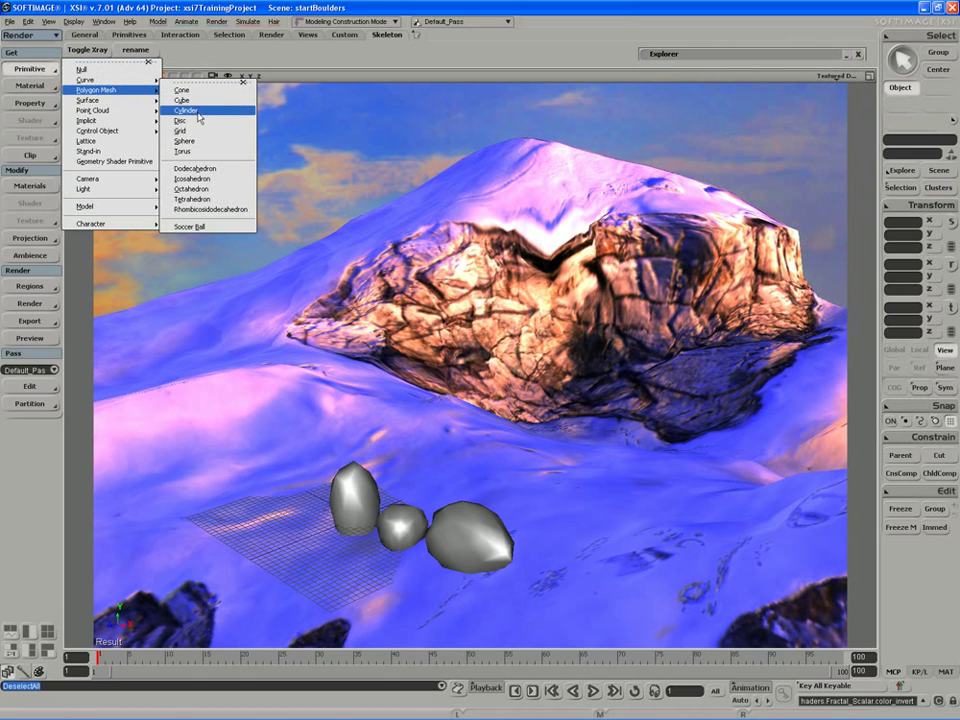
click(182, 130)
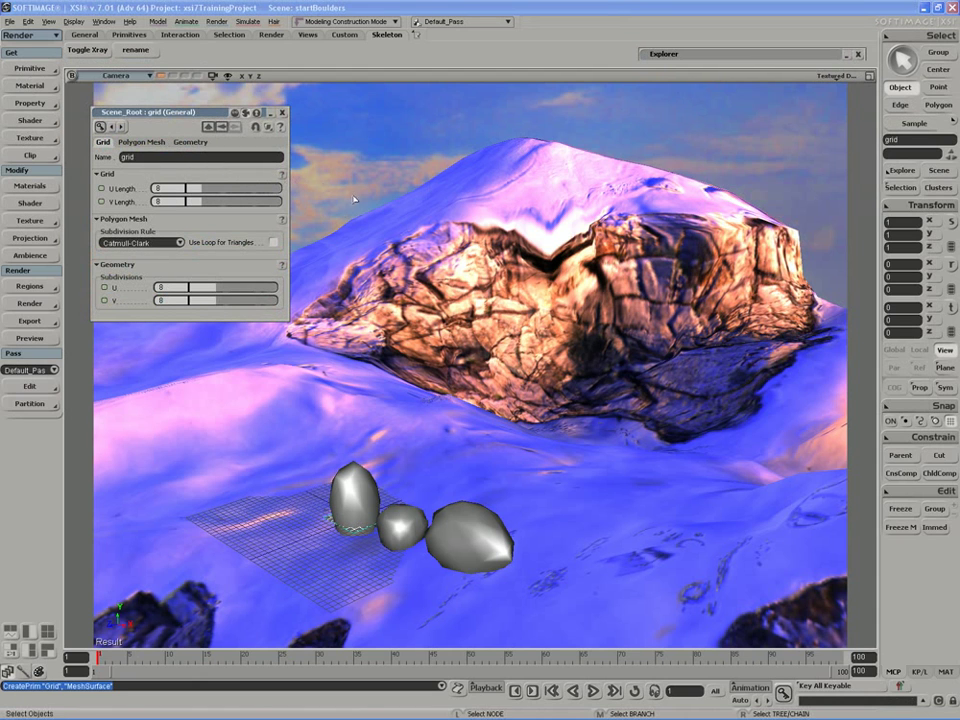
click(521, 148)
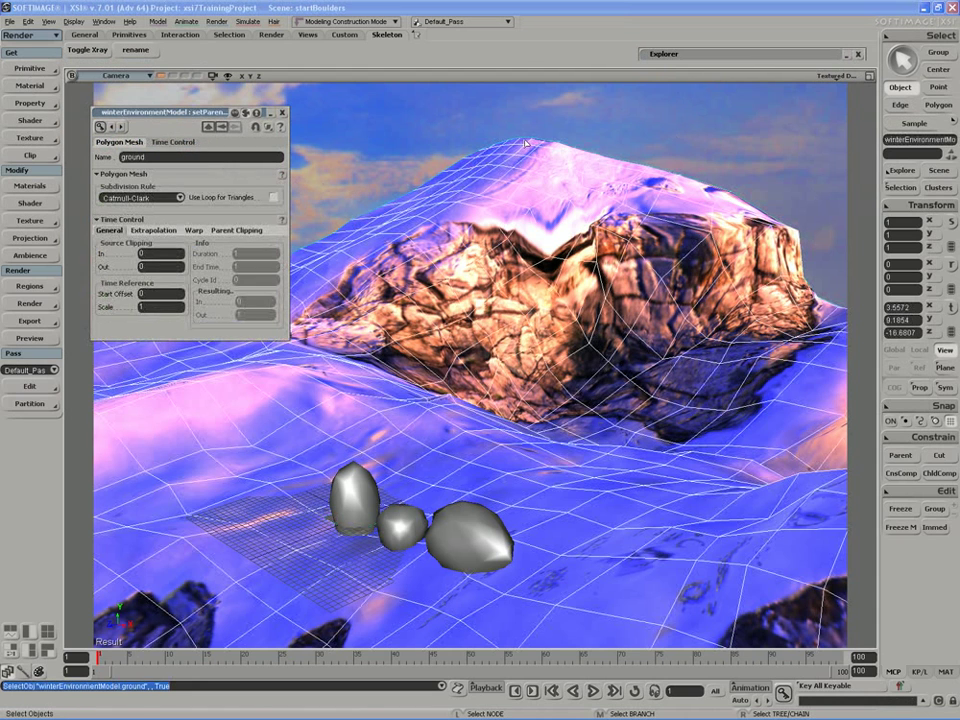
key(ctrl+z)
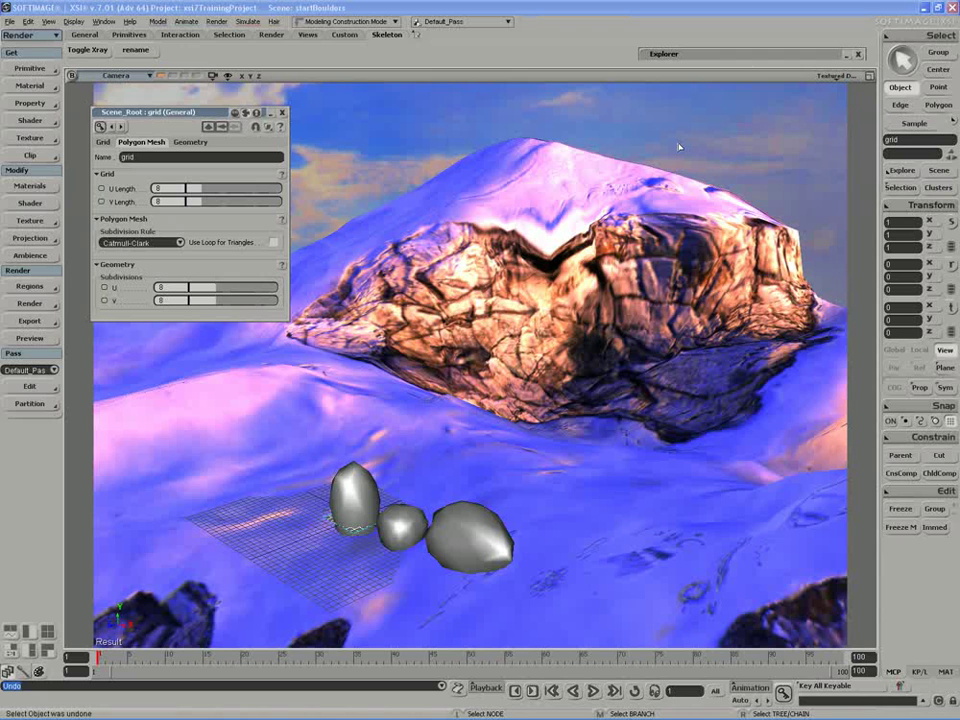
Constrain the grid to a point of the ground mesh at the mountain's peak with Object to Cluster.
click(718, 54)
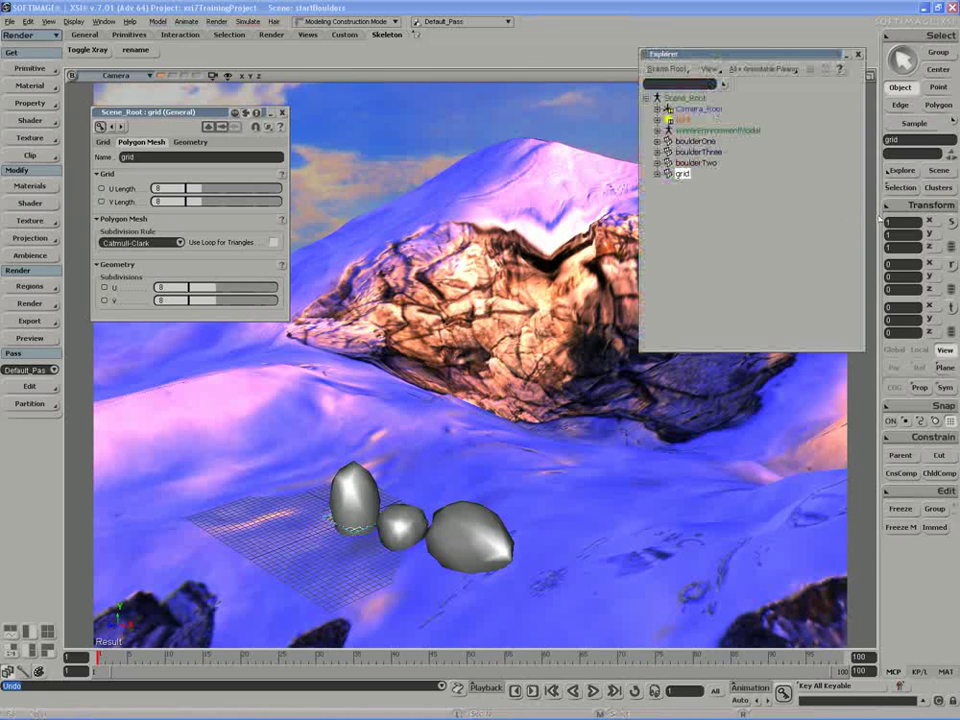
click(918, 437)
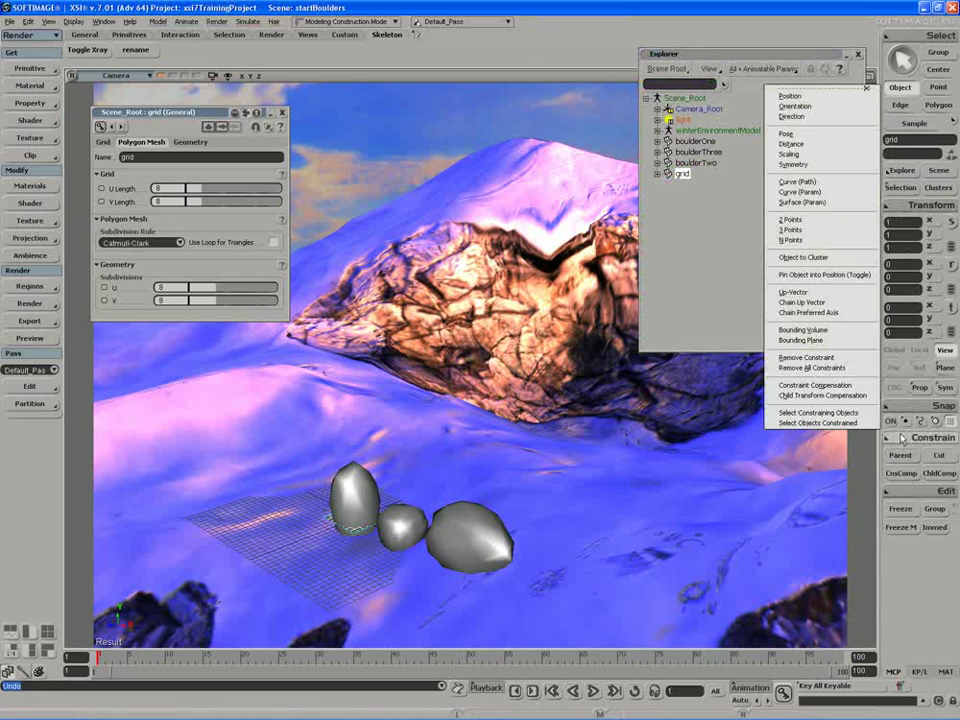
click(860, 258)
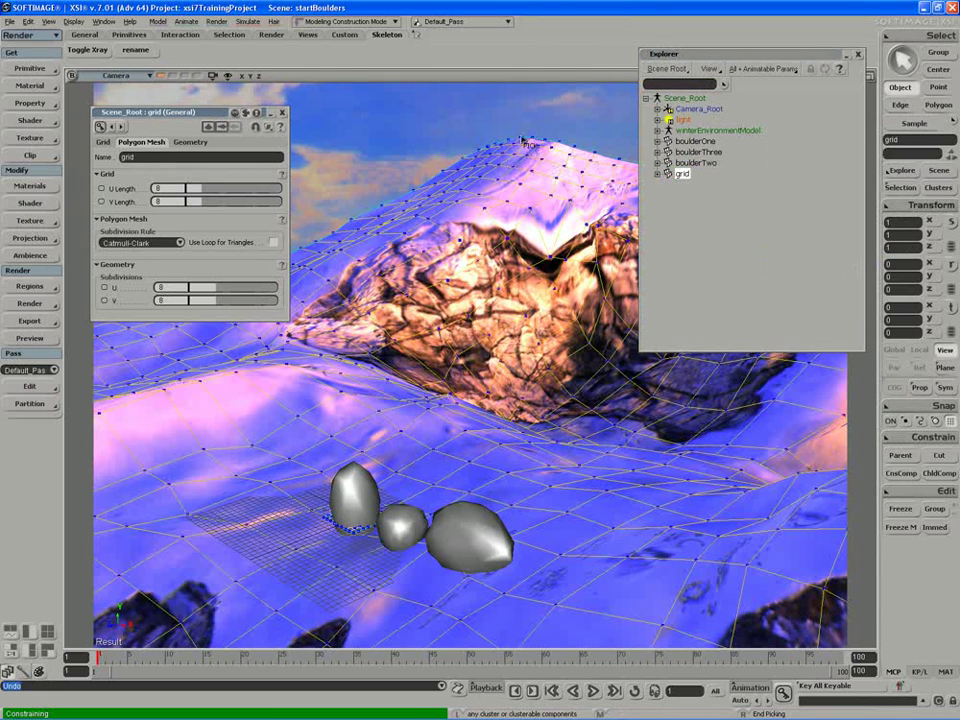
click(522, 141)
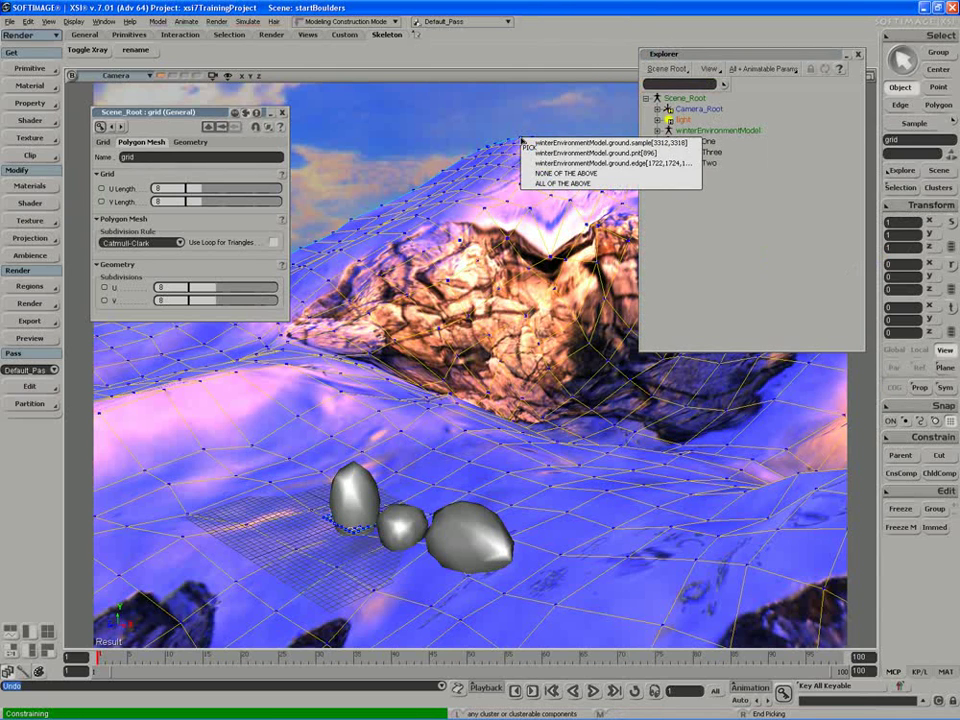
click(526, 143)
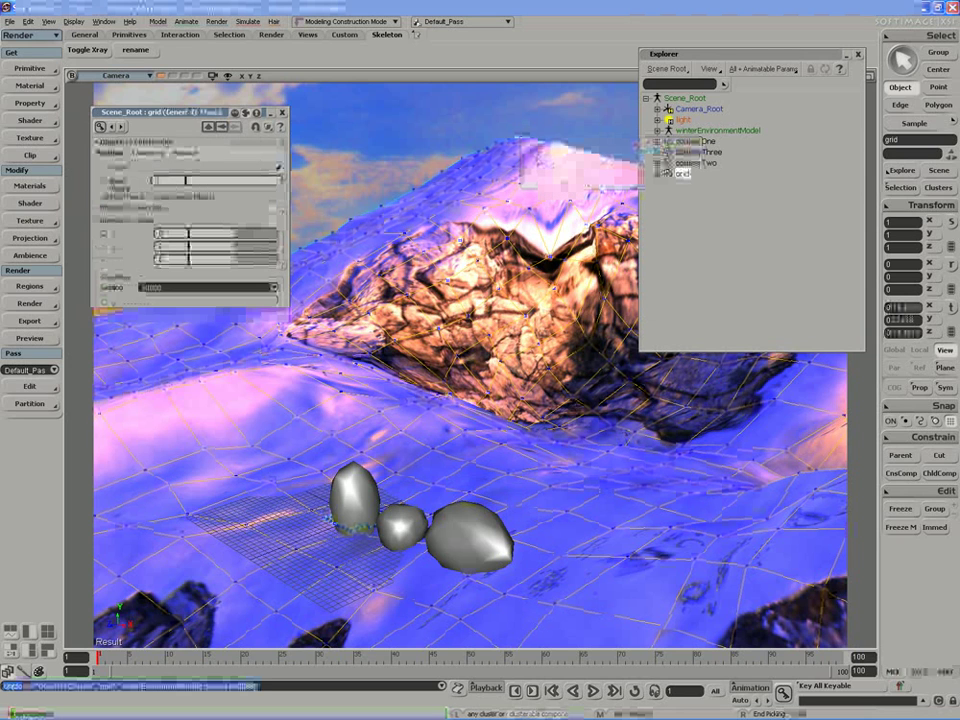
Delete the Object to Cluster constraint from the grid's kinematics.
click(915, 437)
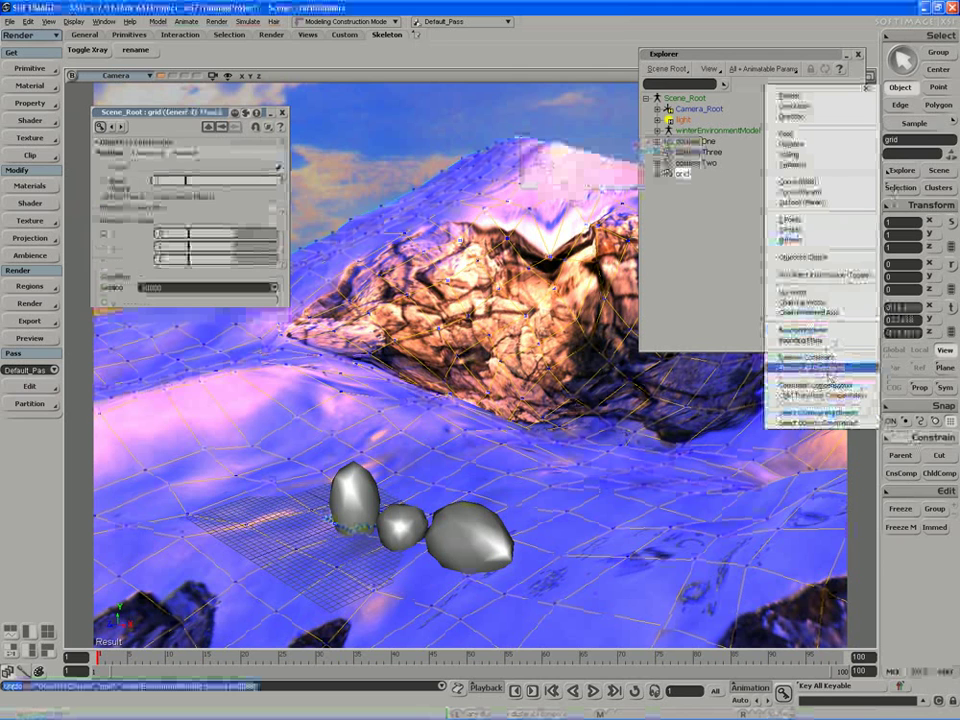
click(892, 191)
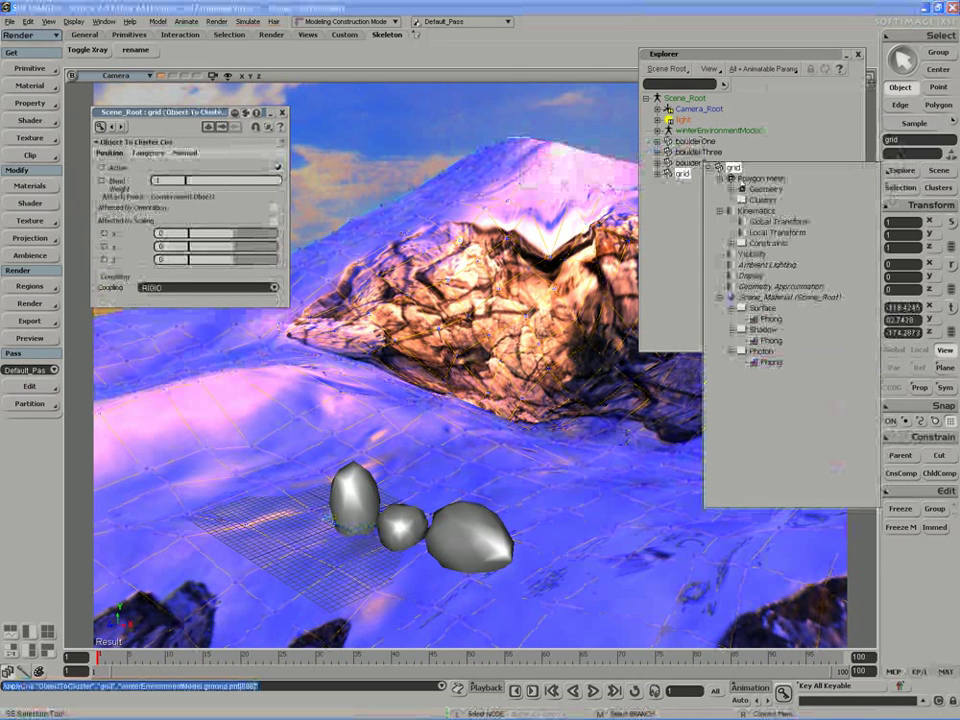
click(731, 243)
click(772, 254)
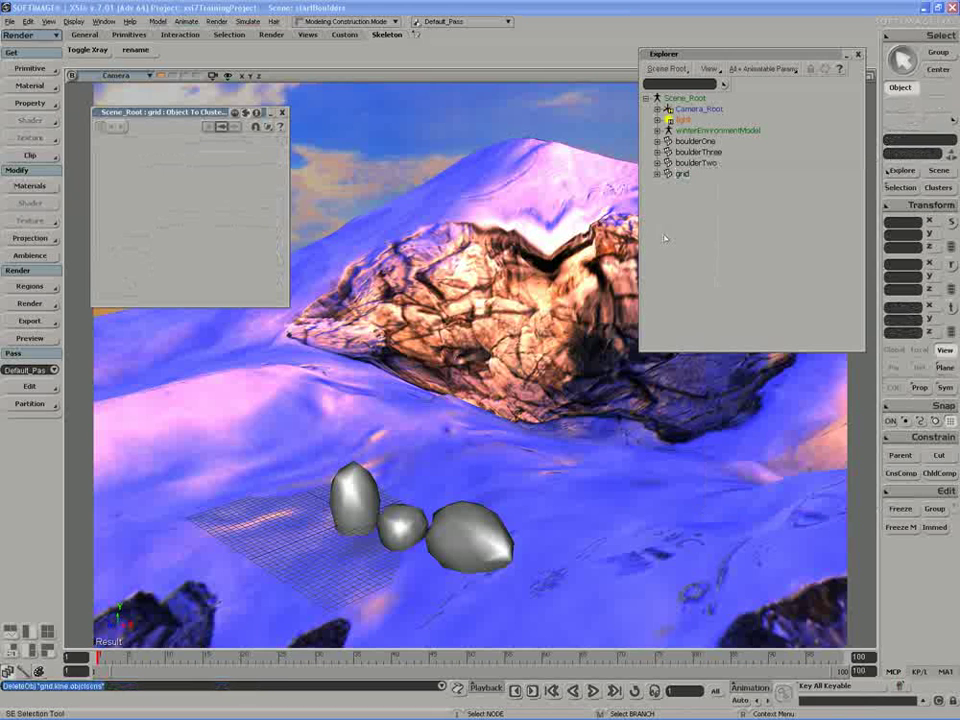
key(Delete)
Select the grid on the mountain's peak and undo the camera movement.
key(s)
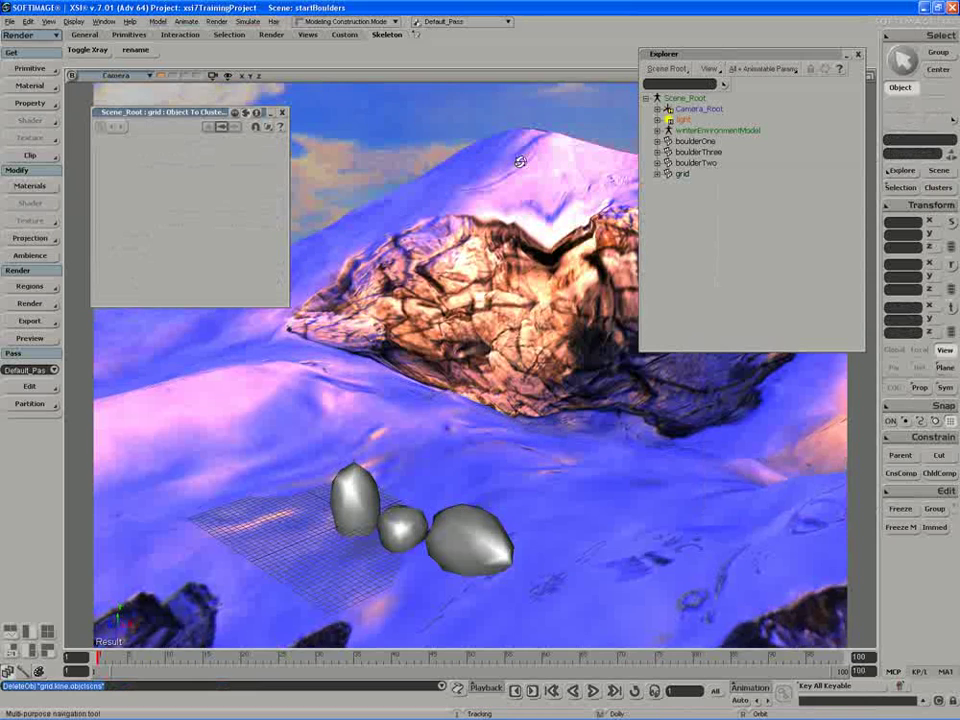
right_drag(520, 159, 532, 133)
click(522, 128)
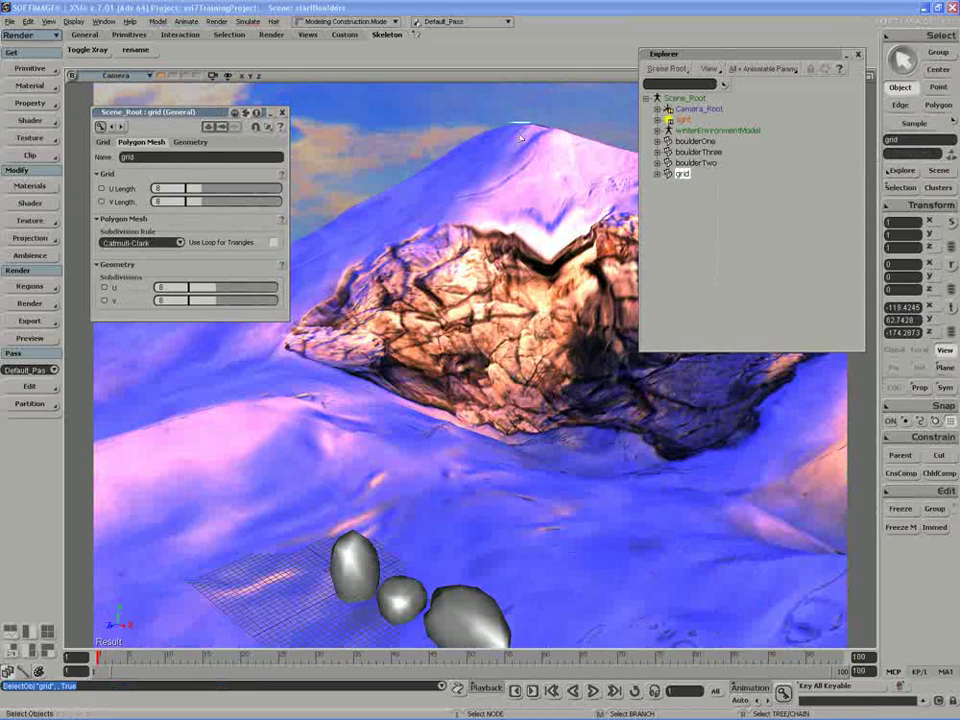
key(alt+z)
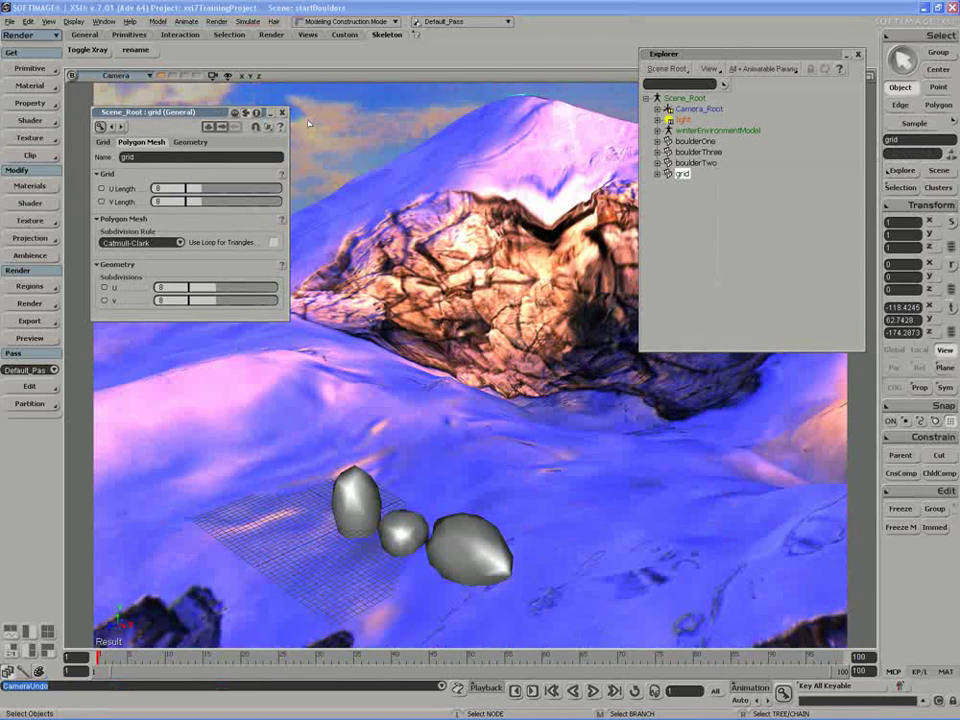
key(alt+z)
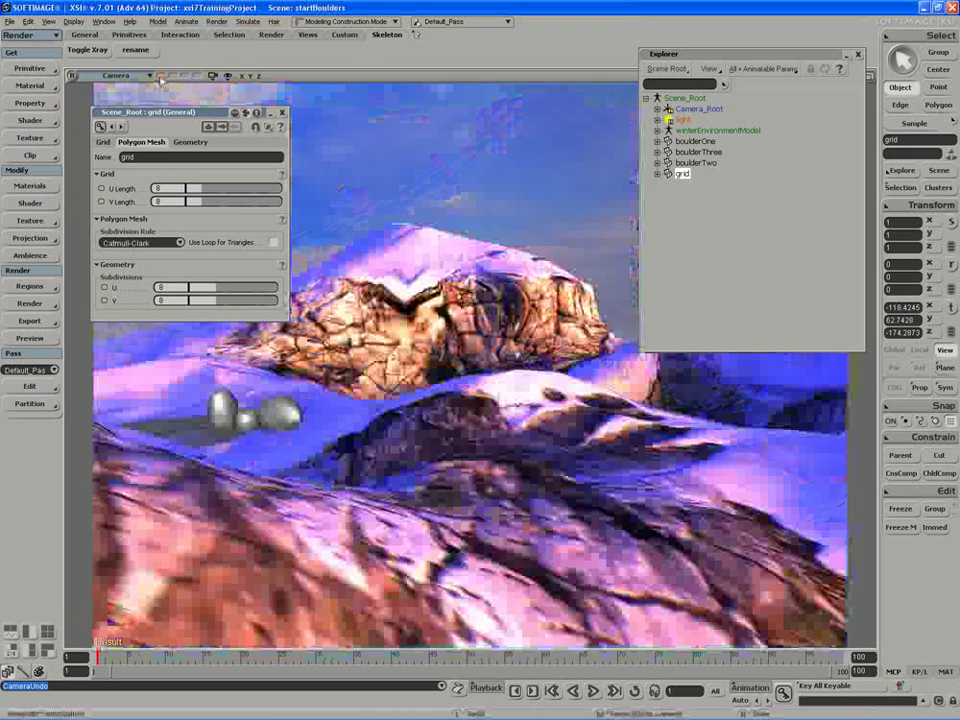
key(alt+z)
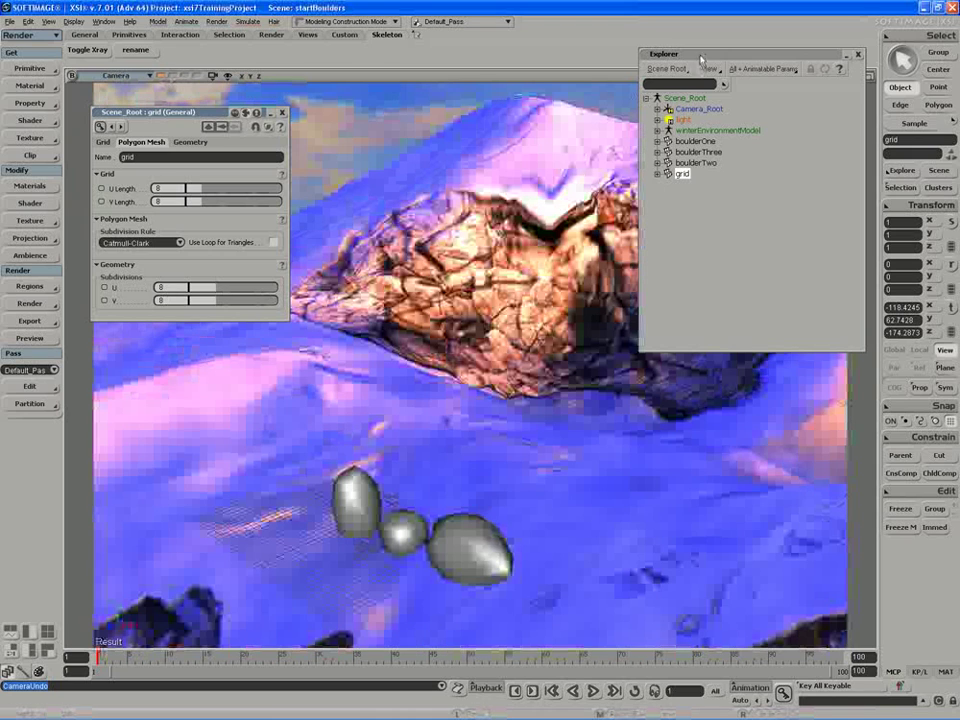
Frame the selected grid on the peak and toggle the display of normals in the camera view.
double_click(700, 55)
key(f)
key(s)
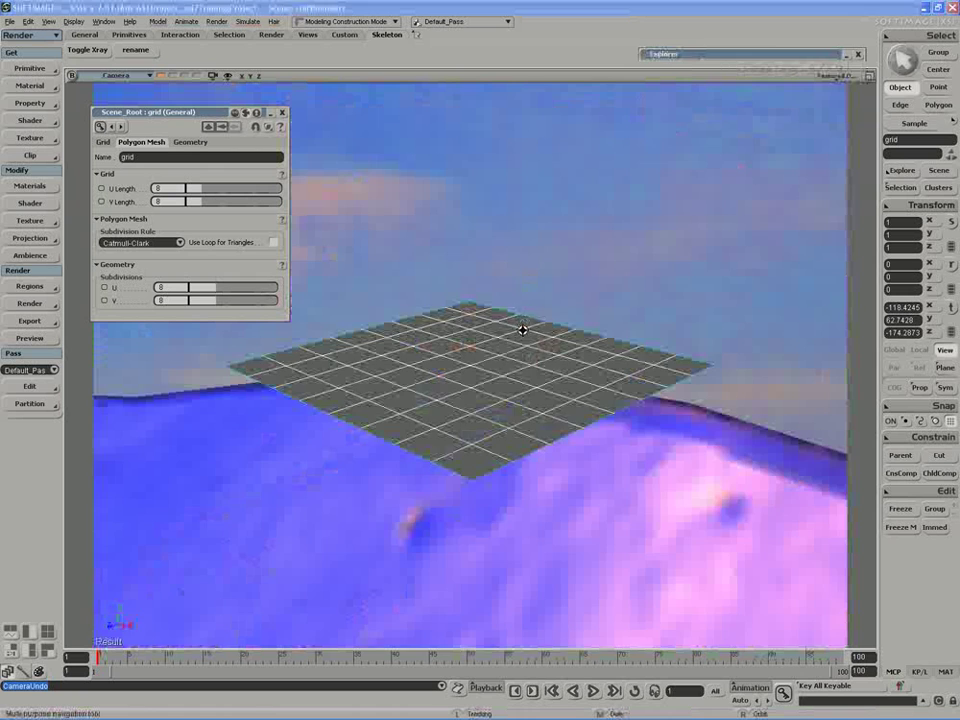
key(alt+z)
key(alt+z)
key(alt+z)
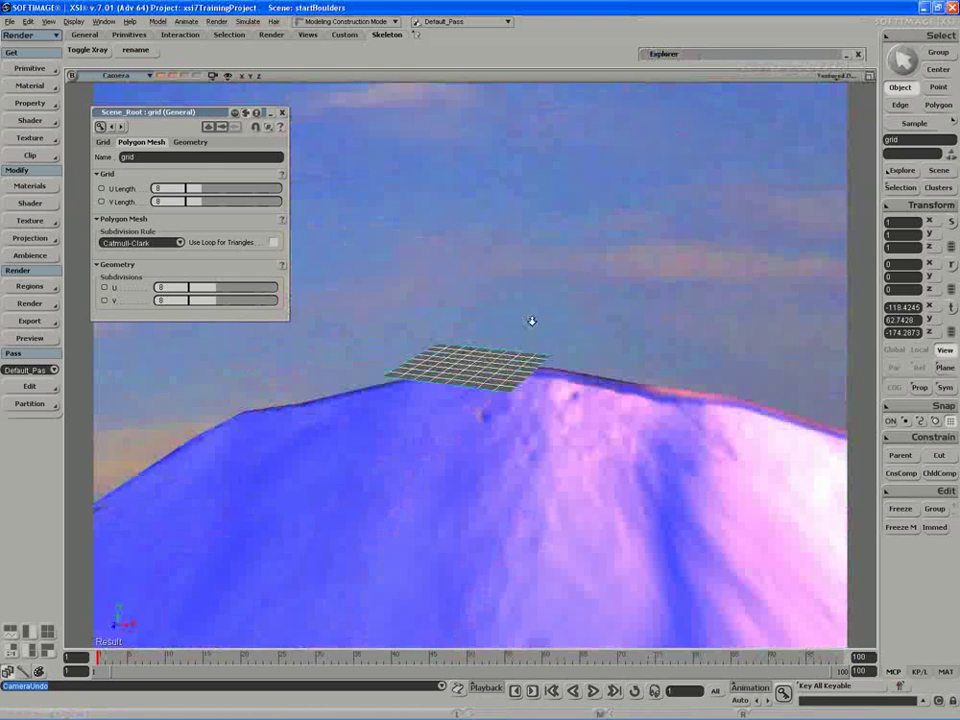
click(228, 76)
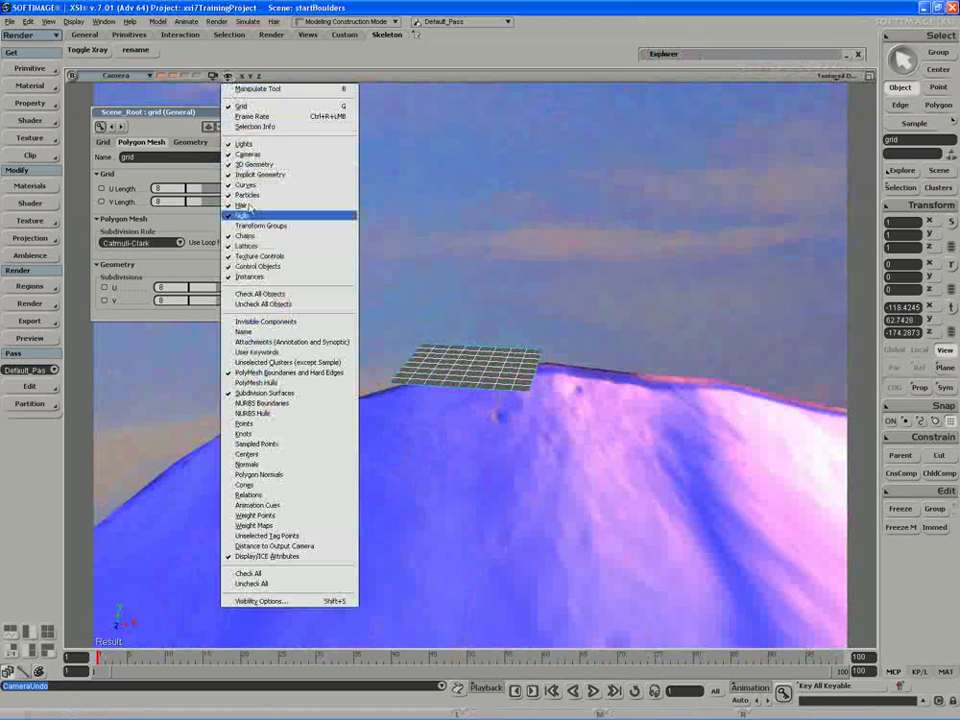
click(291, 464)
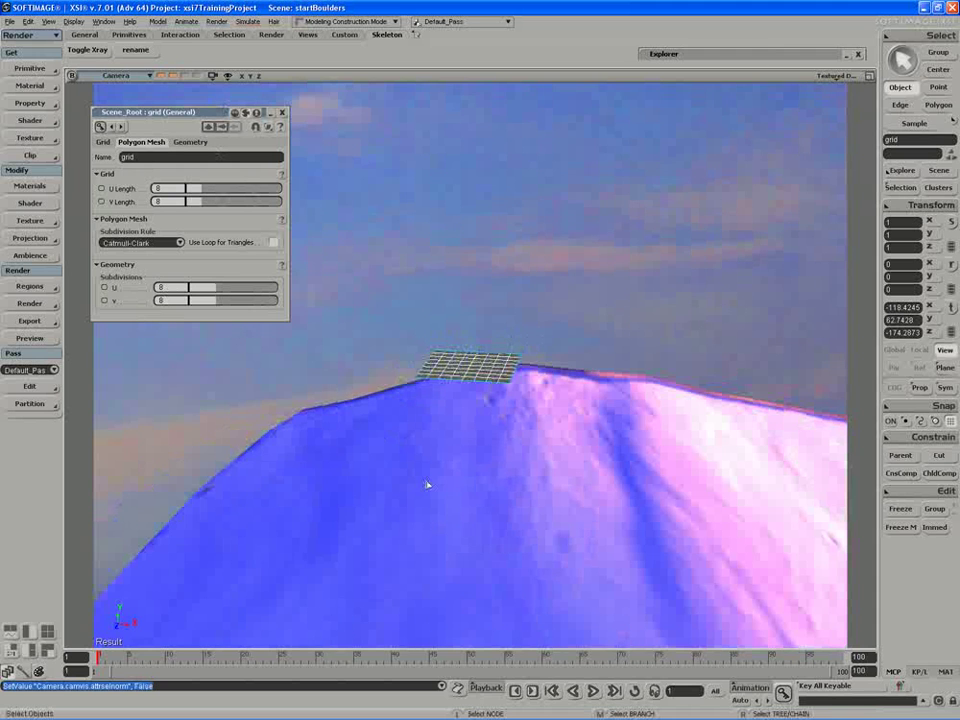
Scale the grid up to about 7.68 in X and 15.93 in Z.
key(s)
middle_drag(427, 484, 462, 388)
key(x)
drag(461, 388, 403, 414)
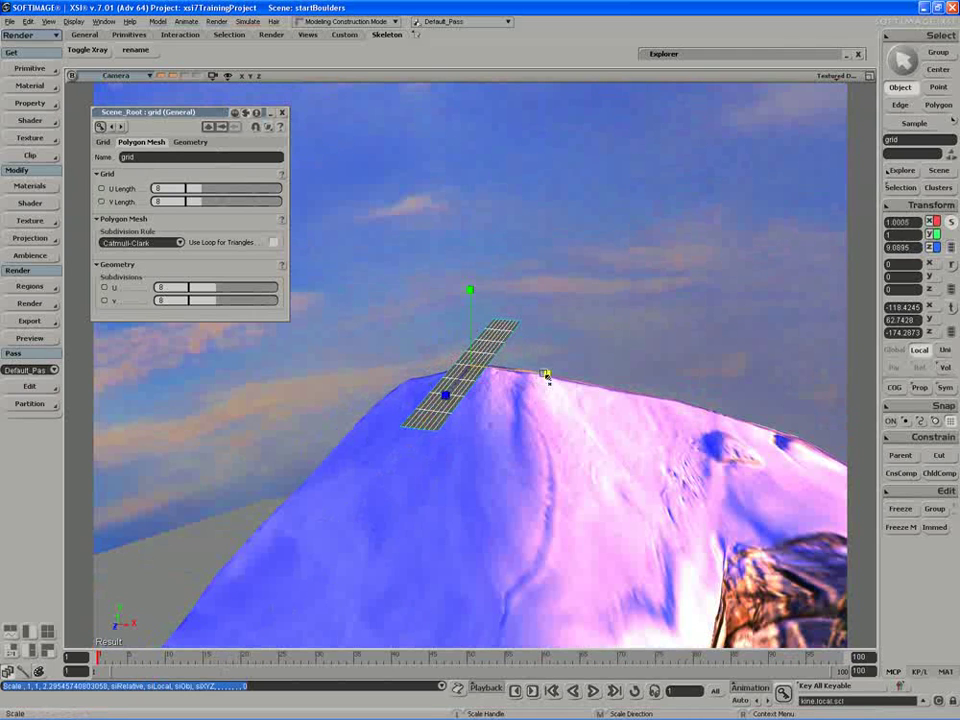
drag(547, 374, 612, 389)
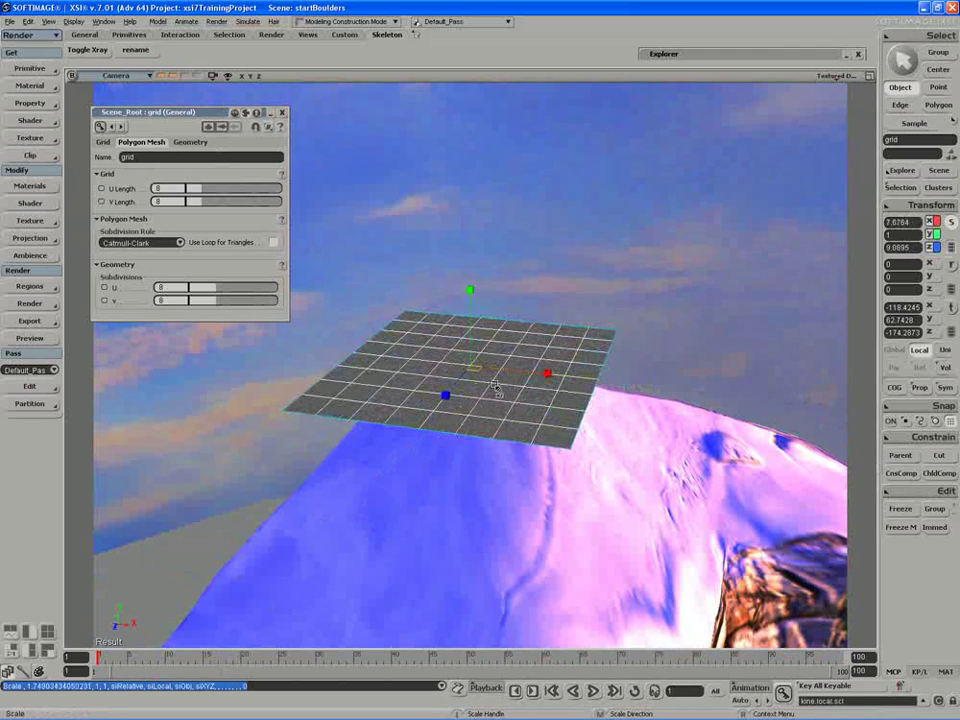
drag(446, 396, 444, 441)
Rotate the grid to about 44° in X, -6° in Y and -84° in Z.
key(s)
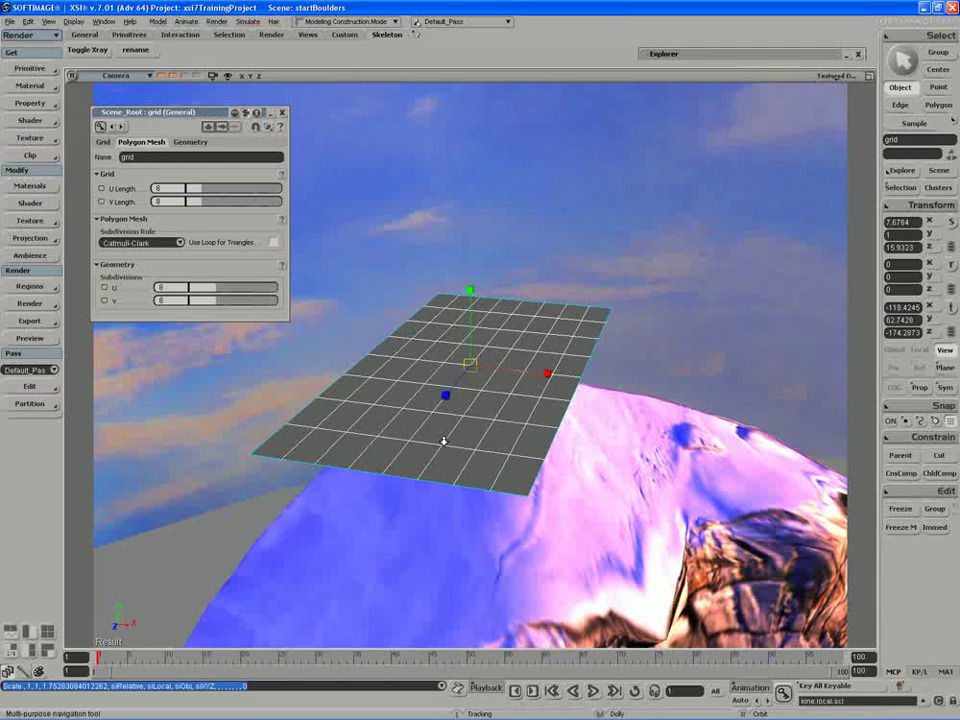
right_drag(444, 441, 515, 368)
key(c)
drag(514, 368, 466, 411)
Raise the grid above the mountain's peak to about 107.4 in Y and check its placement from the stored viewpoint.
key(v)
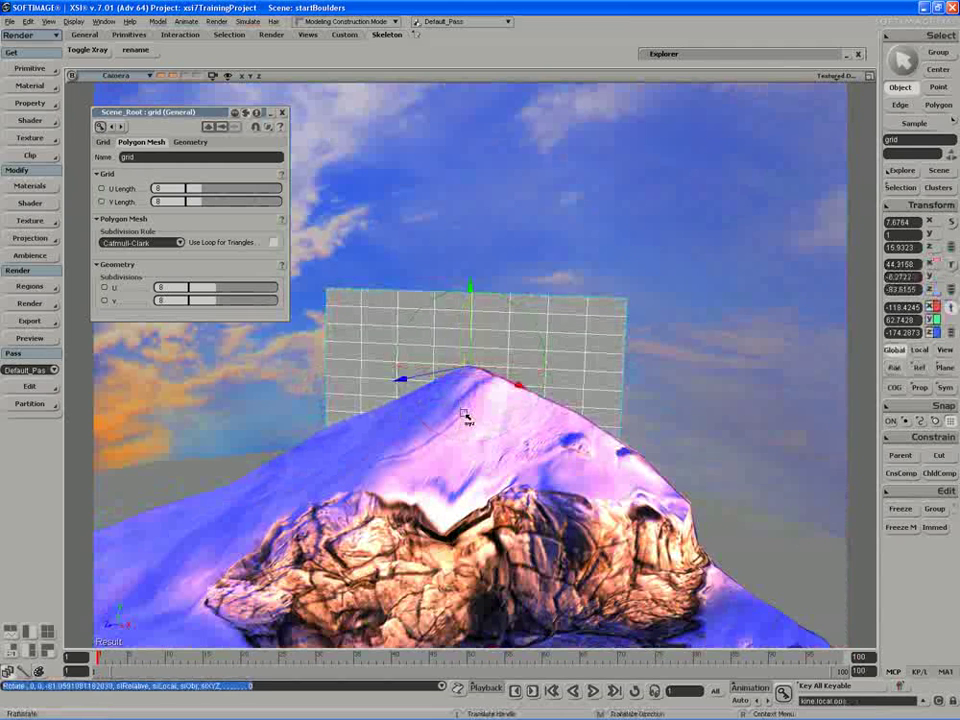
drag(469, 343, 497, 234)
click(174, 80)
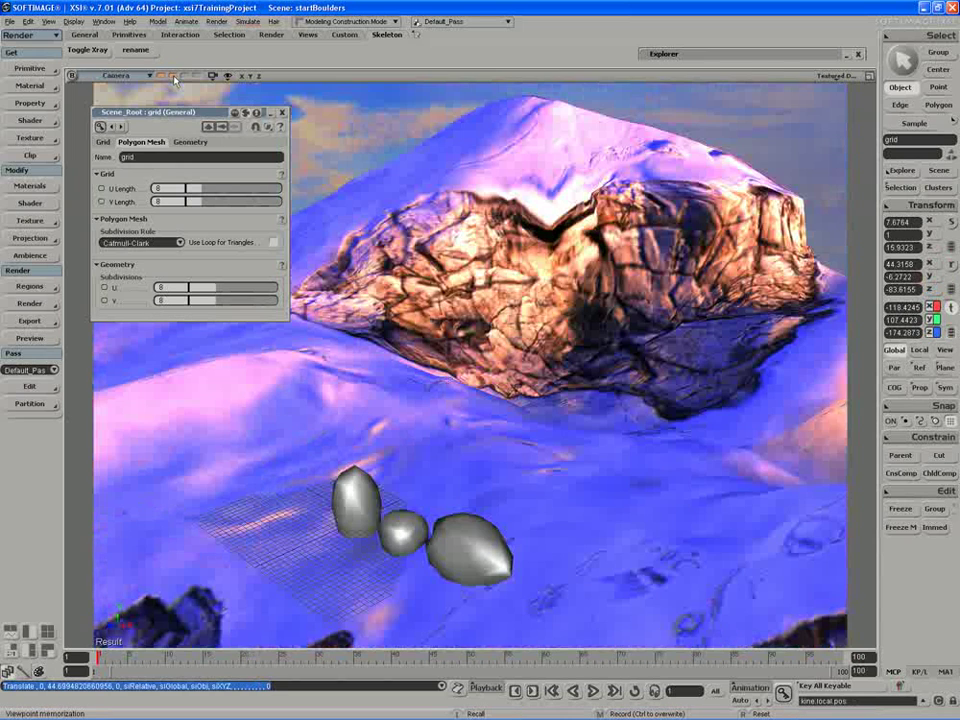
key(s)
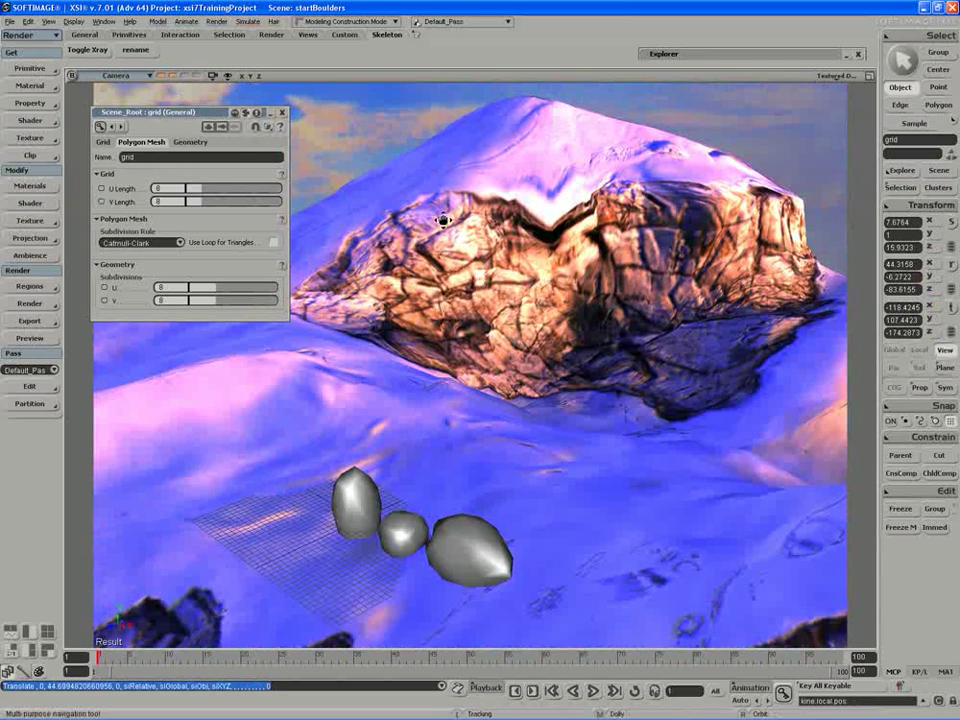
drag(443, 220, 463, 430)
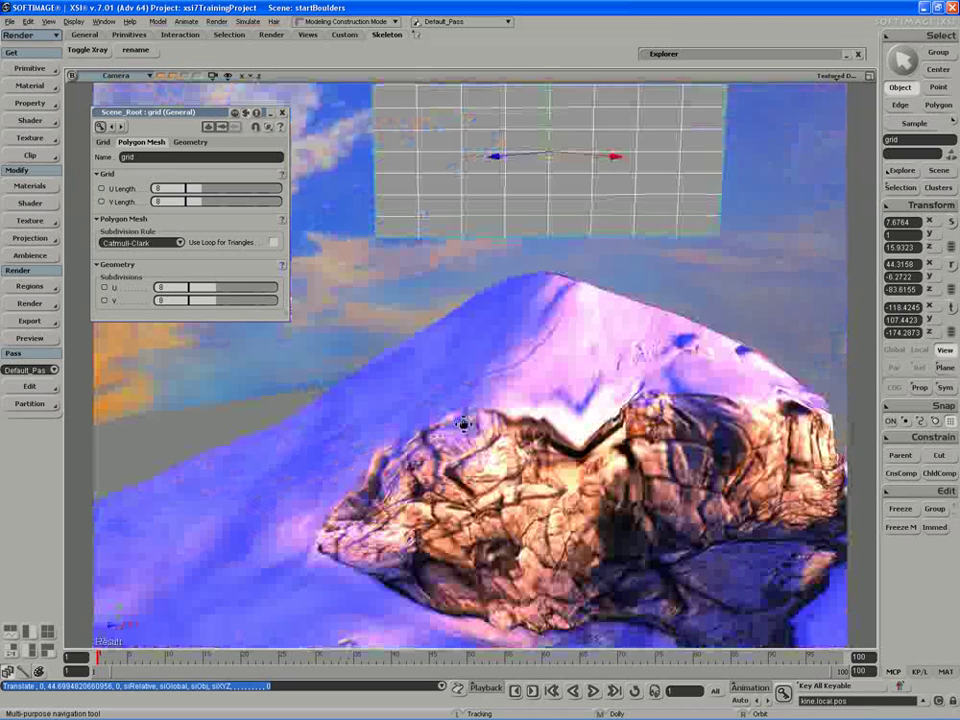
key(alt+z)
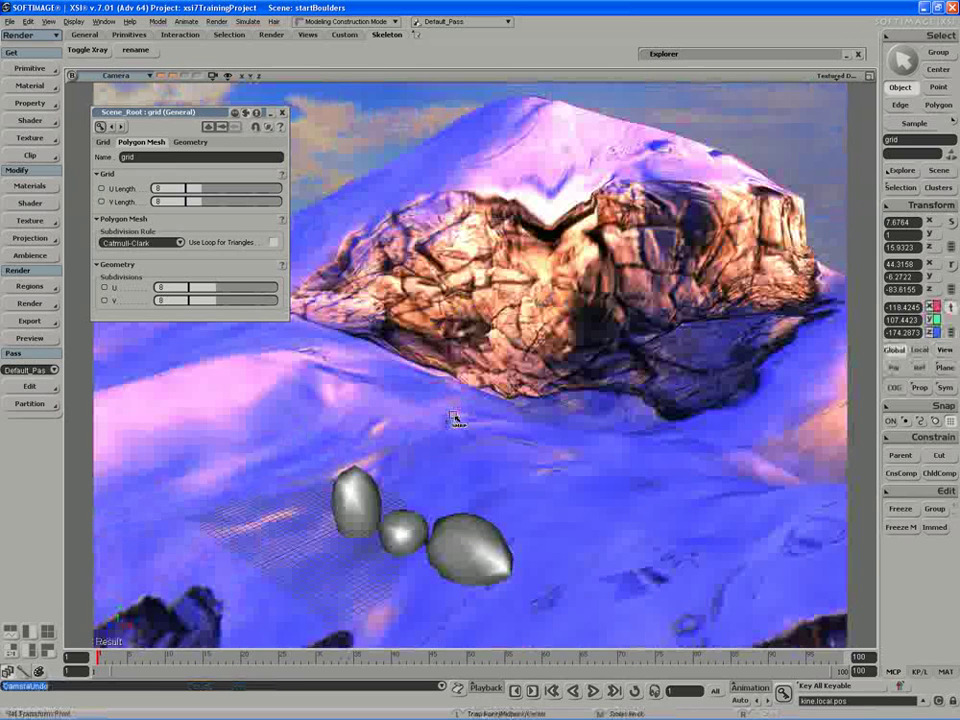
Rename the grid as rockEmitter.
click(153, 157)
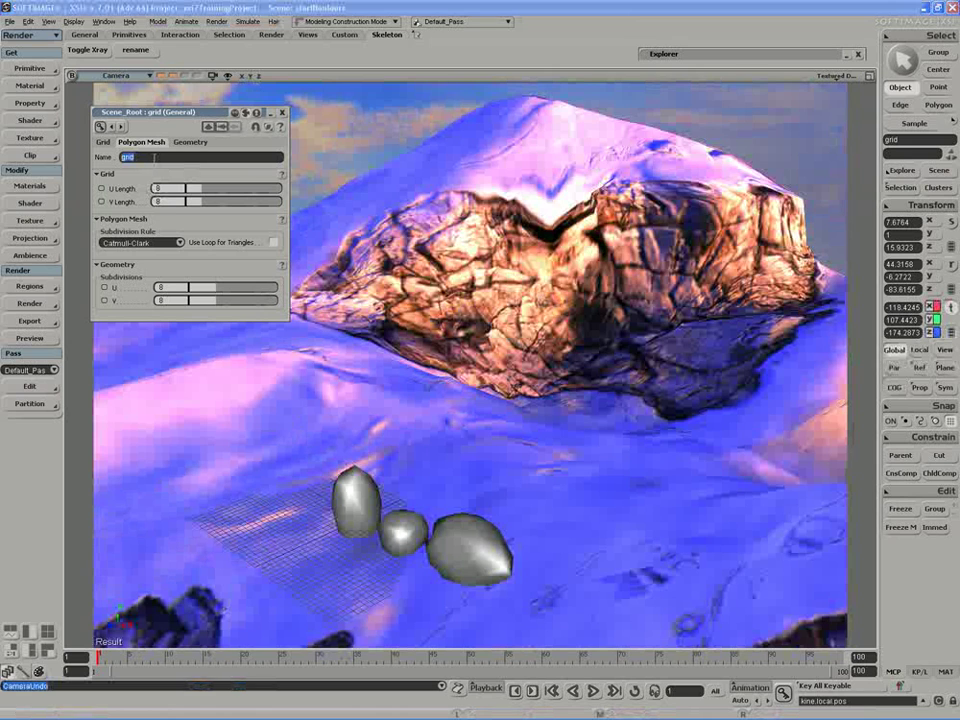
text(f)
key(Return)
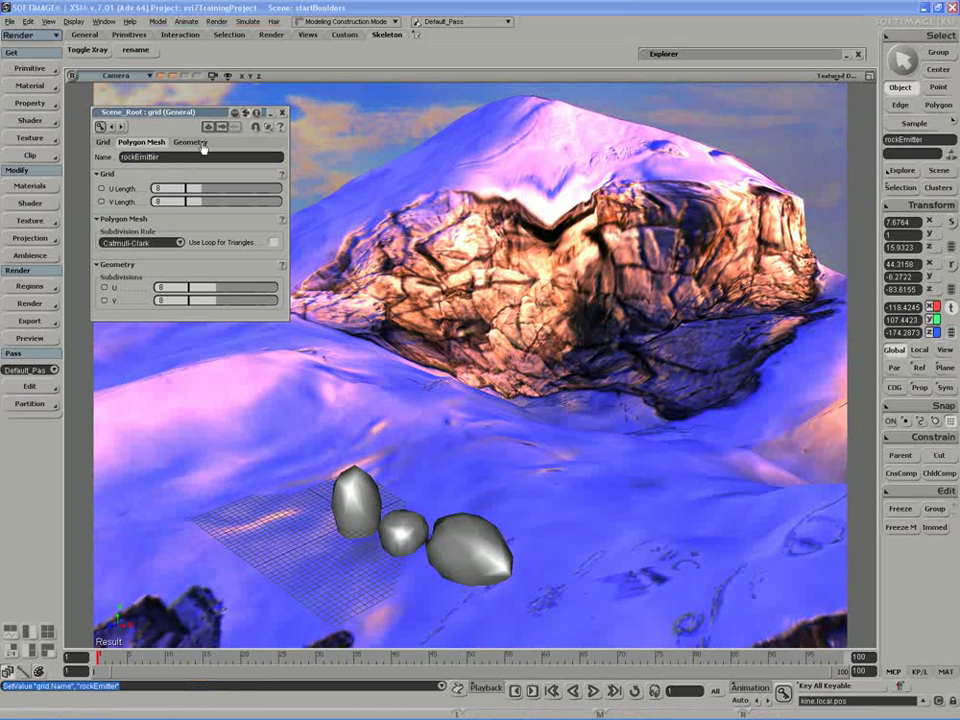
Close the grid's property editor and restore the Explorer clear of the mountain view.
click(281, 113)
key(space)
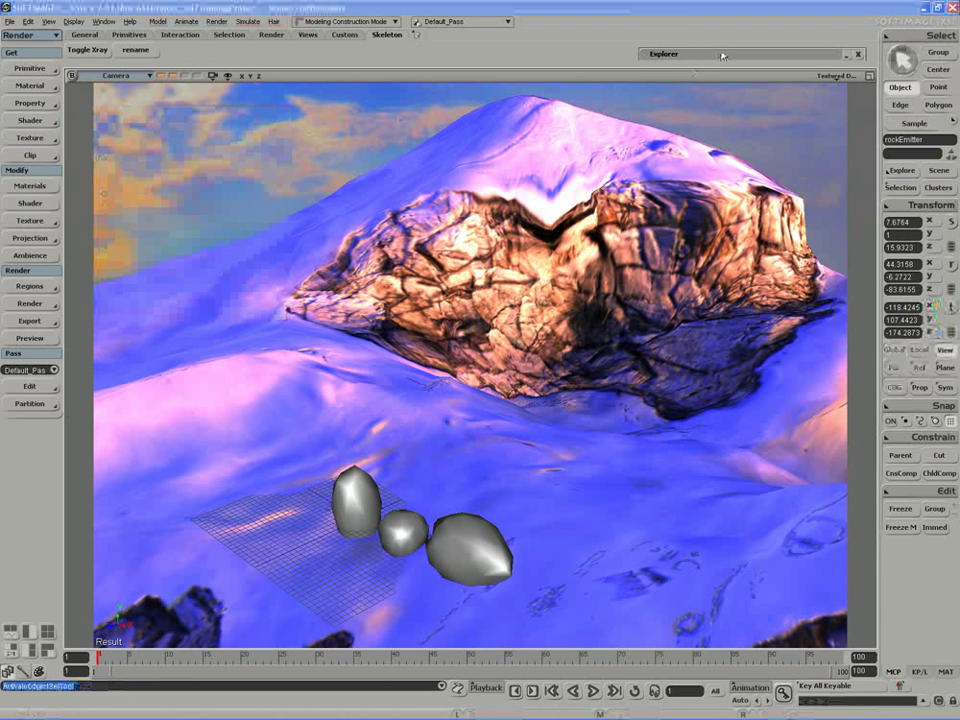
double_click(721, 56)
drag(721, 56, 739, 43)
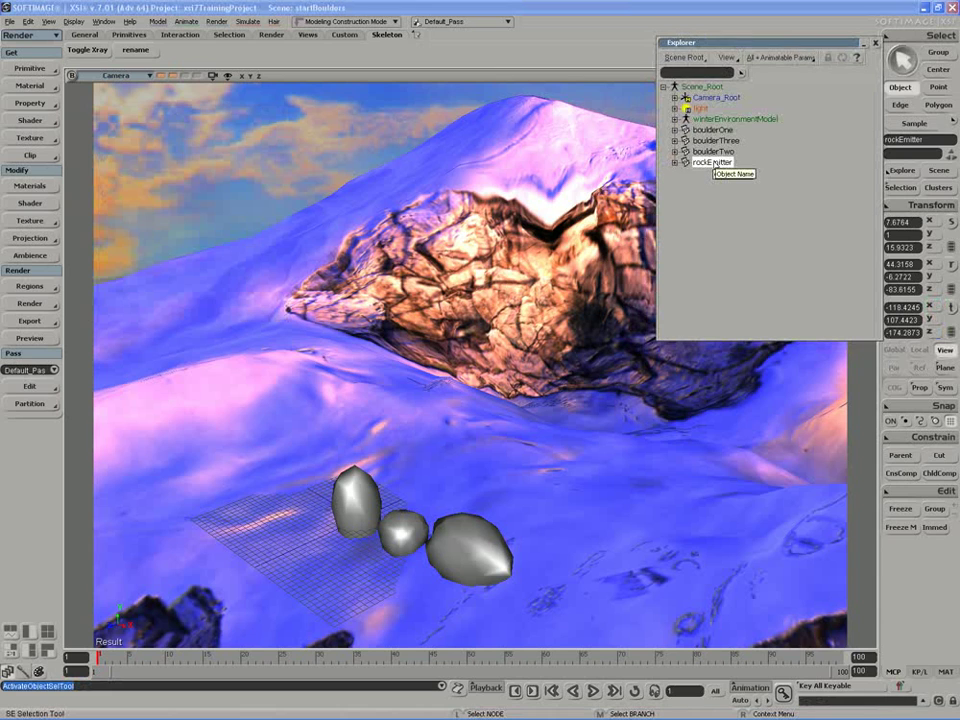
Emit ICE particles from the selected rockEmitter grid and dismiss the new point cloud's properties.
click(250, 22)
mouse_move(268, 94)
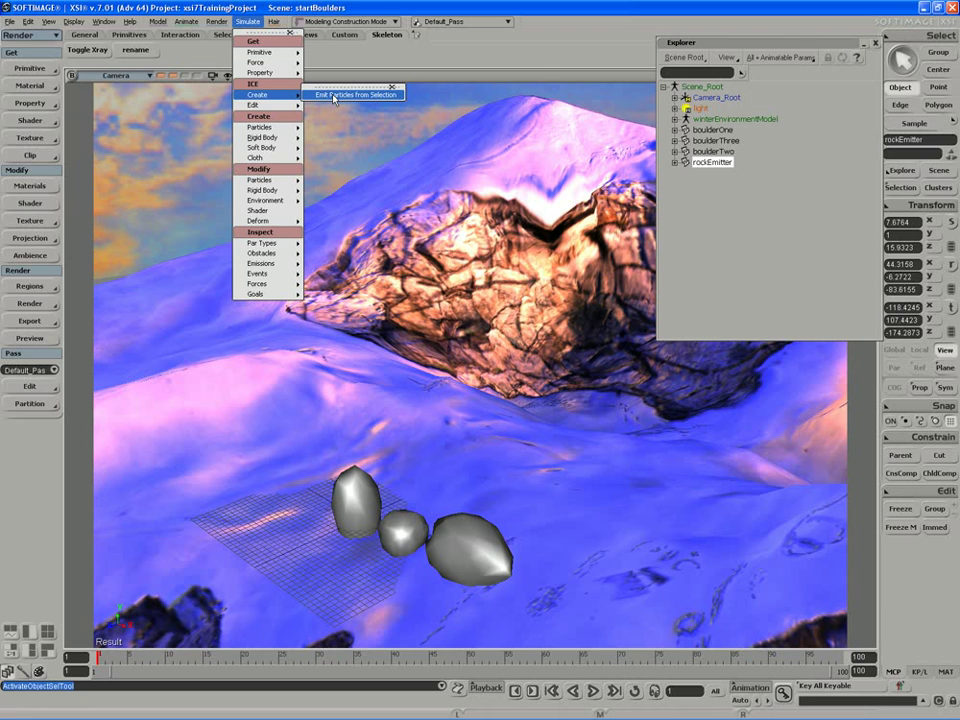
click(334, 95)
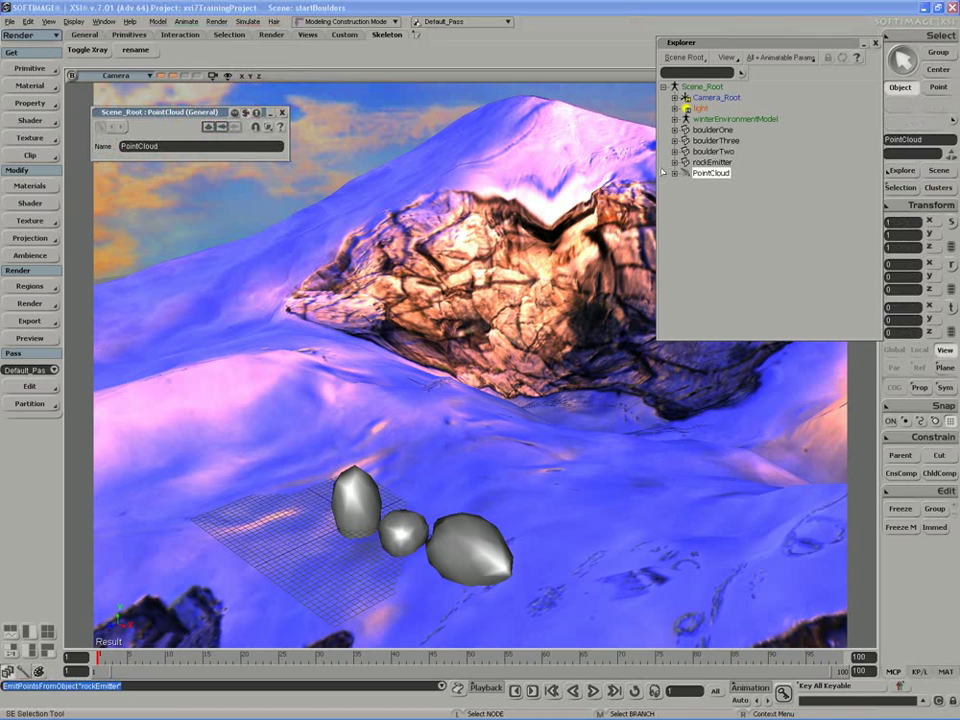
click(283, 113)
Open the point cloud's ICE Tree below the mountain view, enlarge it and frame its nodes.
drag(381, 343, 364, 334)
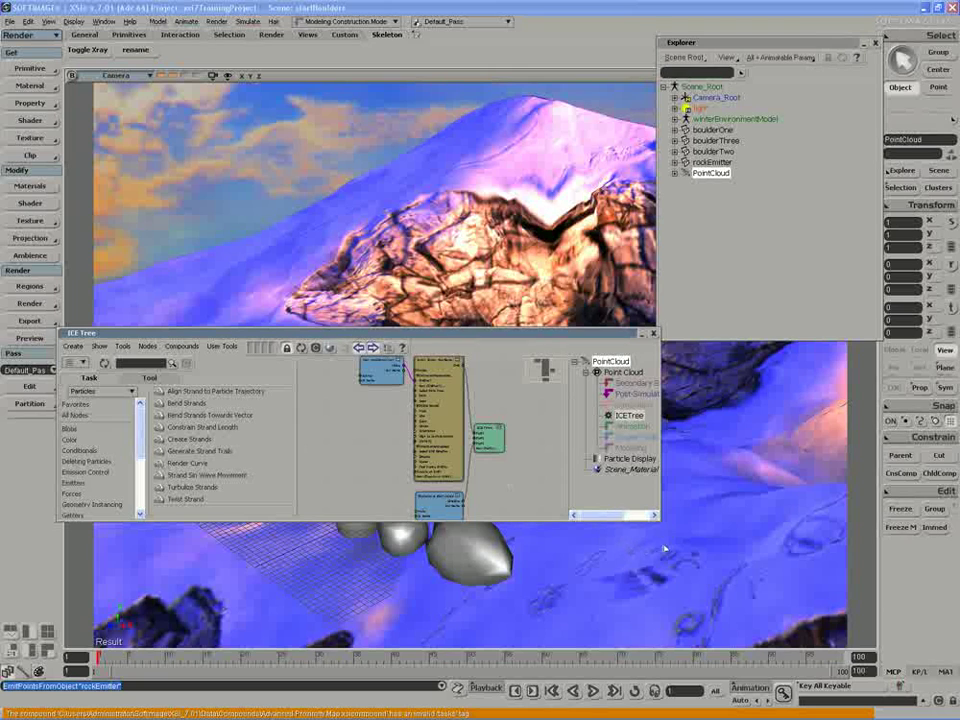
drag(658, 517, 858, 650)
key(a)
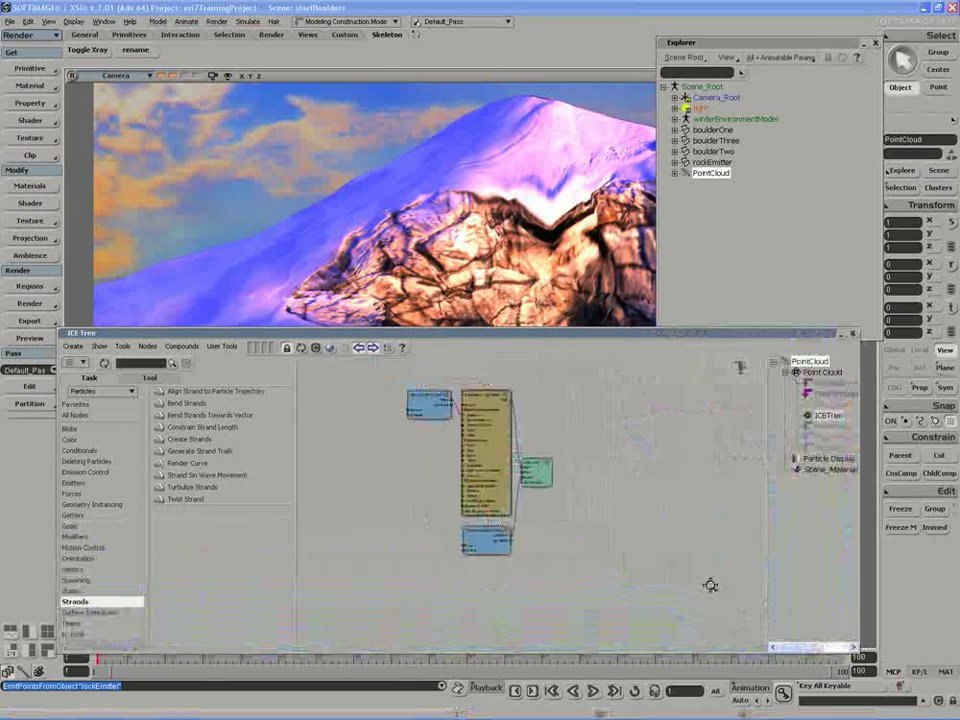
drag(691, 542, 713, 537)
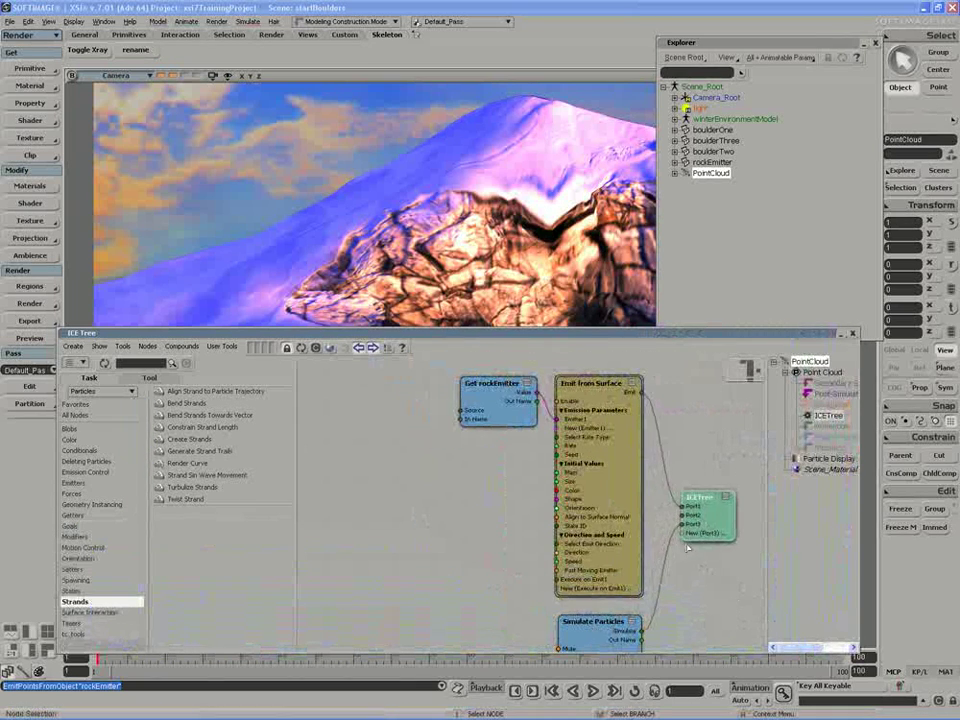
Arrange the Get rockEmitter, Emit from Surface and Simulate Particles nodes so their ports and connections are readable.
drag(607, 644, 610, 621)
drag(597, 506, 604, 494)
drag(497, 403, 464, 401)
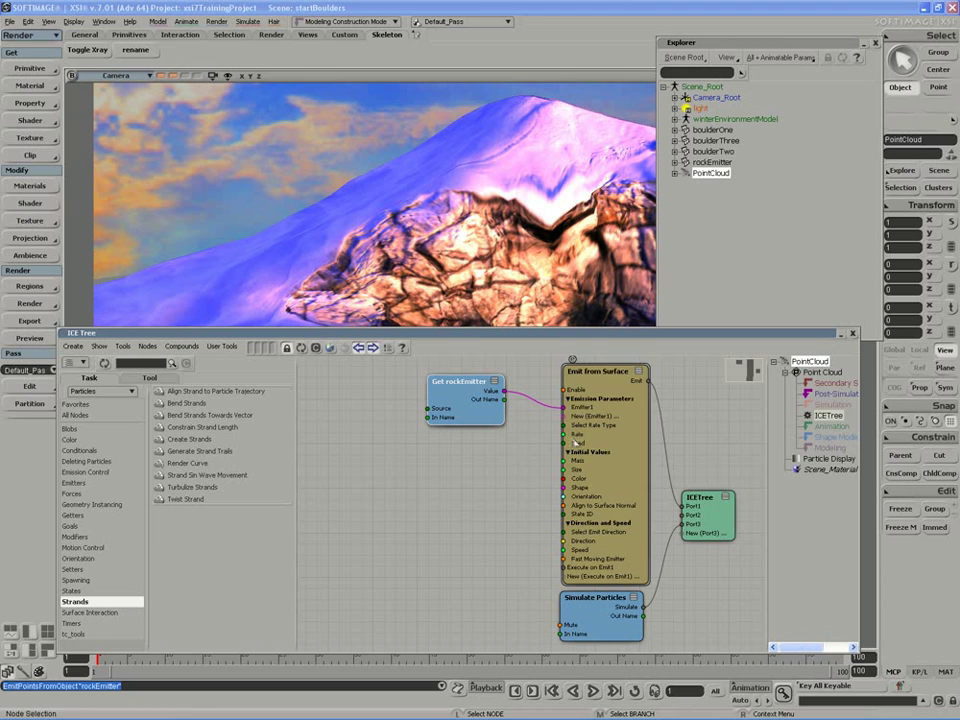
drag(577, 441, 592, 448)
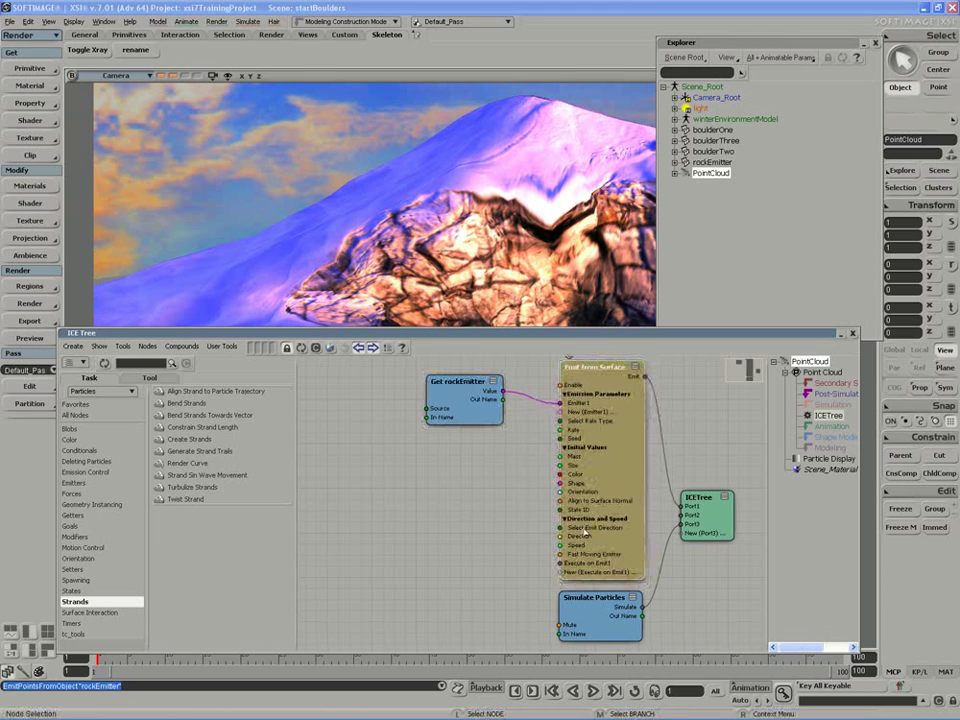
click(596, 622)
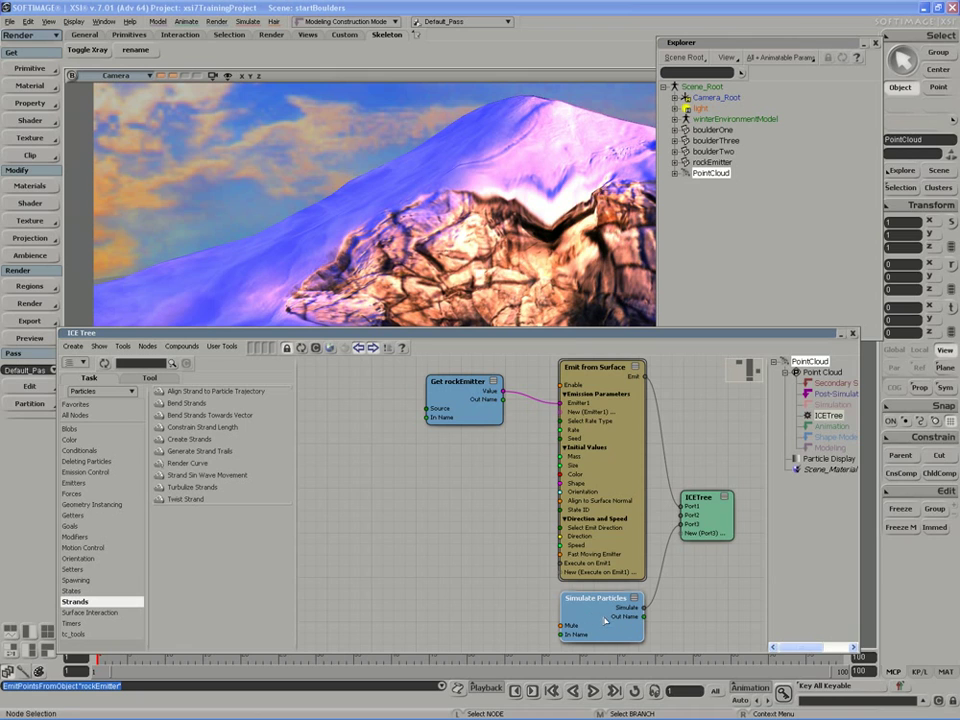
mouse_move(605, 621)
mouse_down()
mouse_move(599, 626)
mouse_move(609, 612)
mouse_up()
key(z)
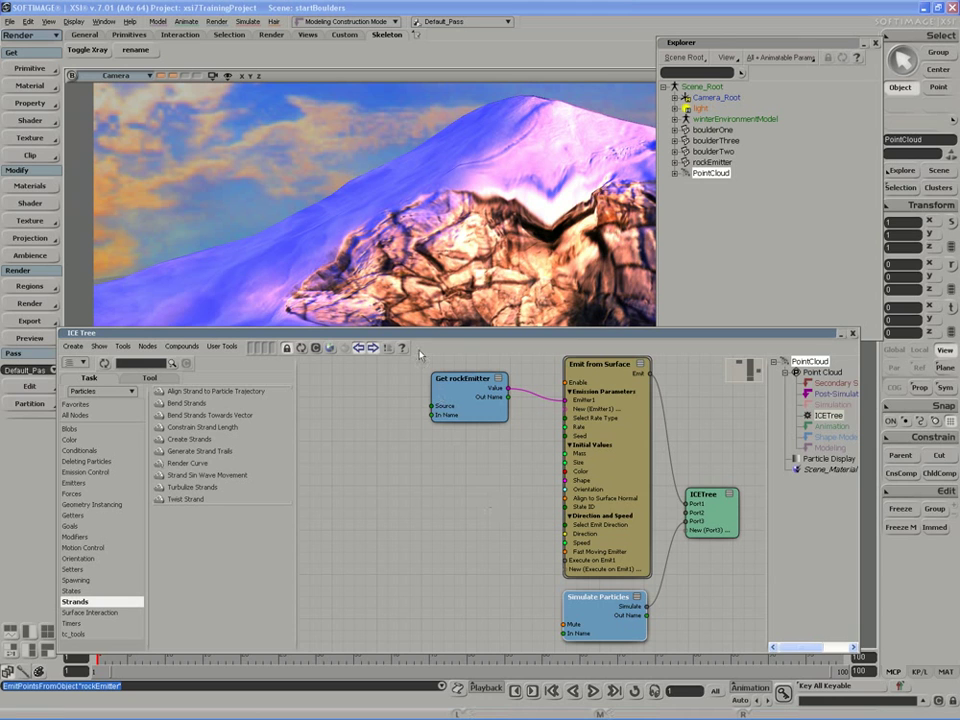
drag(420, 335, 432, 337)
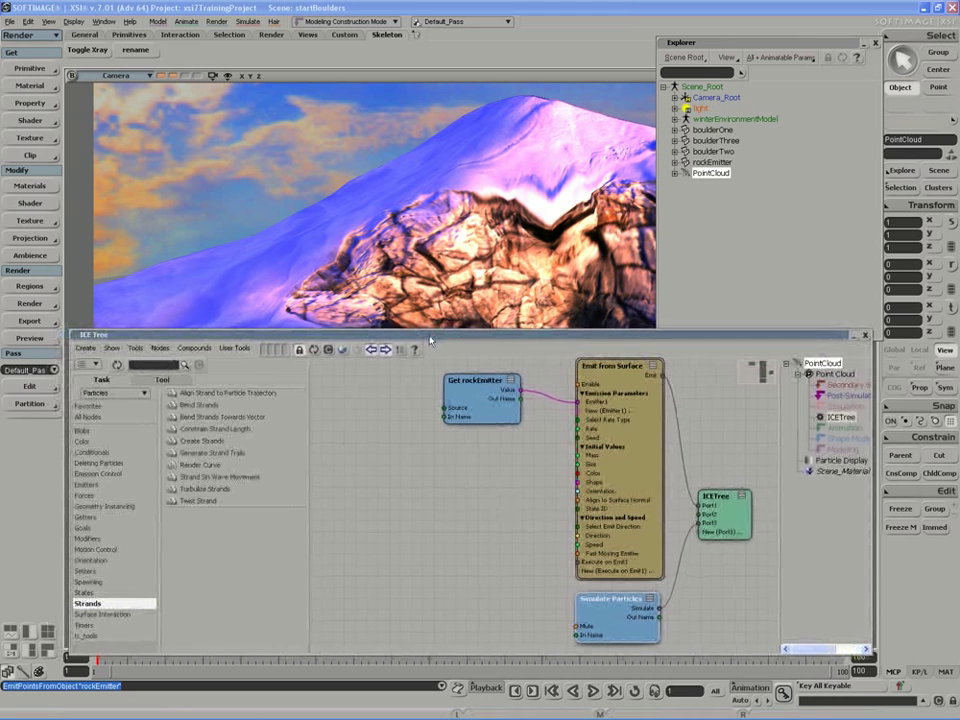
Switch to the Simulate toolset and choose PhysX by NVIDIA as the rigid body dynamics engine in the simulation preferences.
click(30, 35)
click(31, 88)
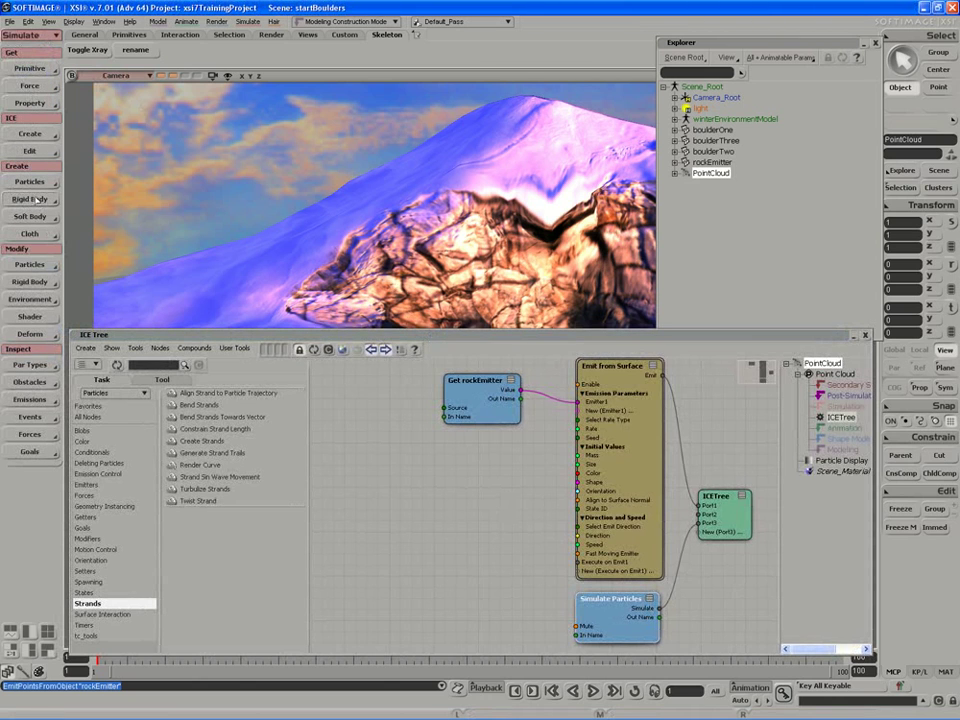
click(9, 21)
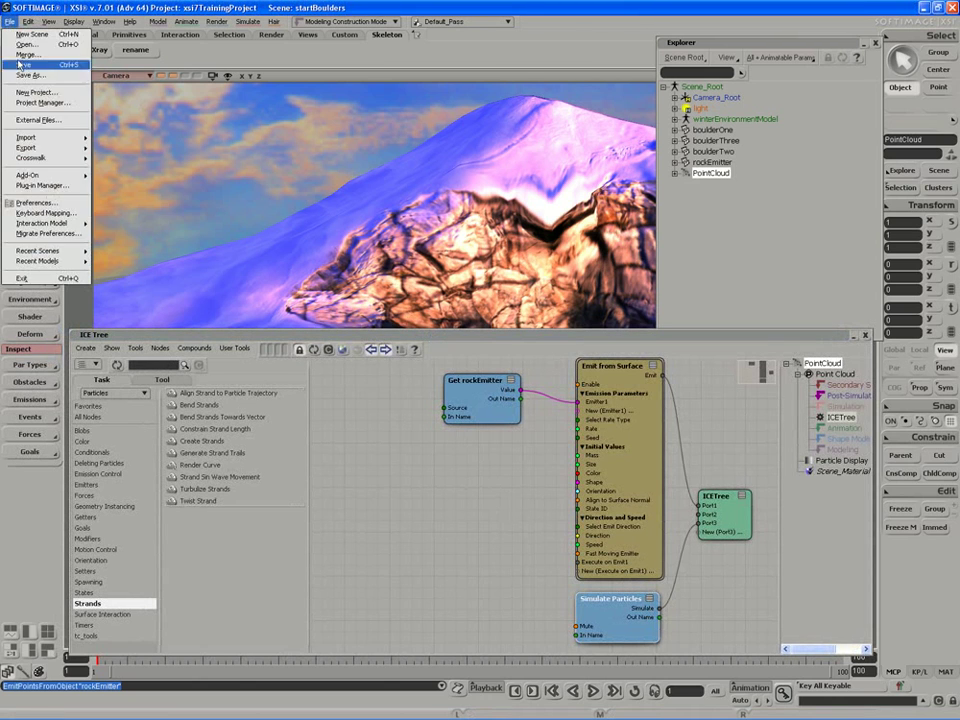
click(34, 203)
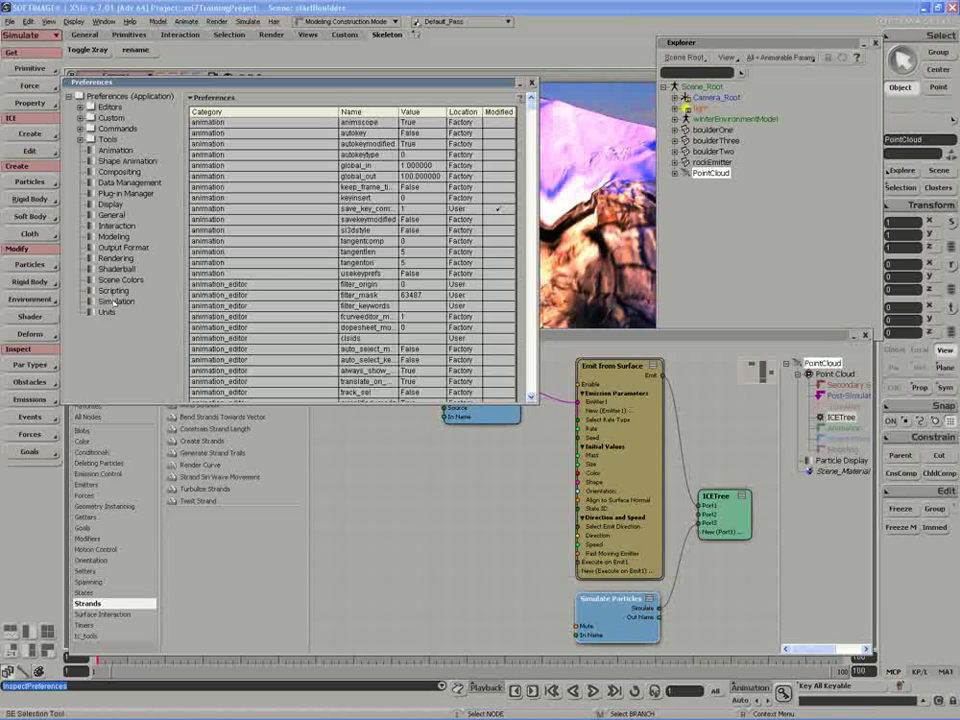
click(116, 302)
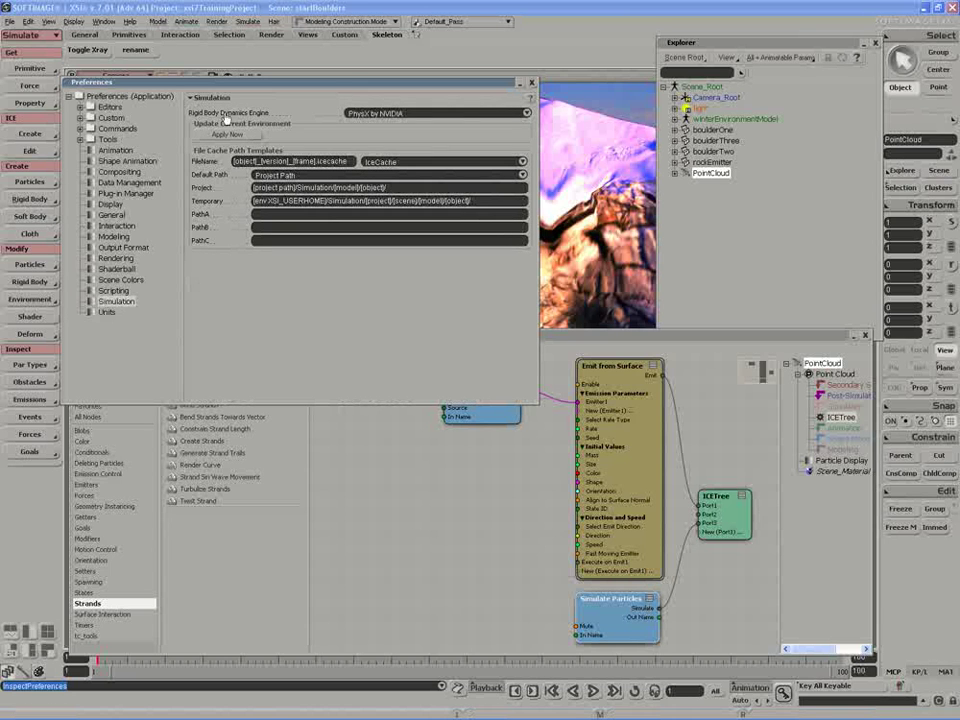
click(449, 115)
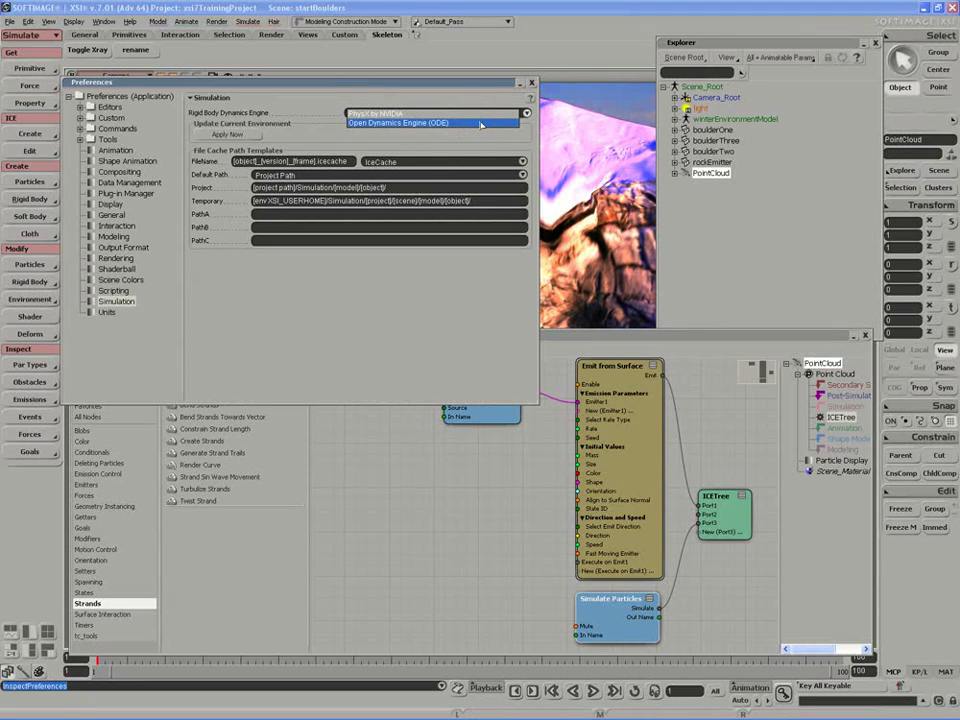
click(470, 114)
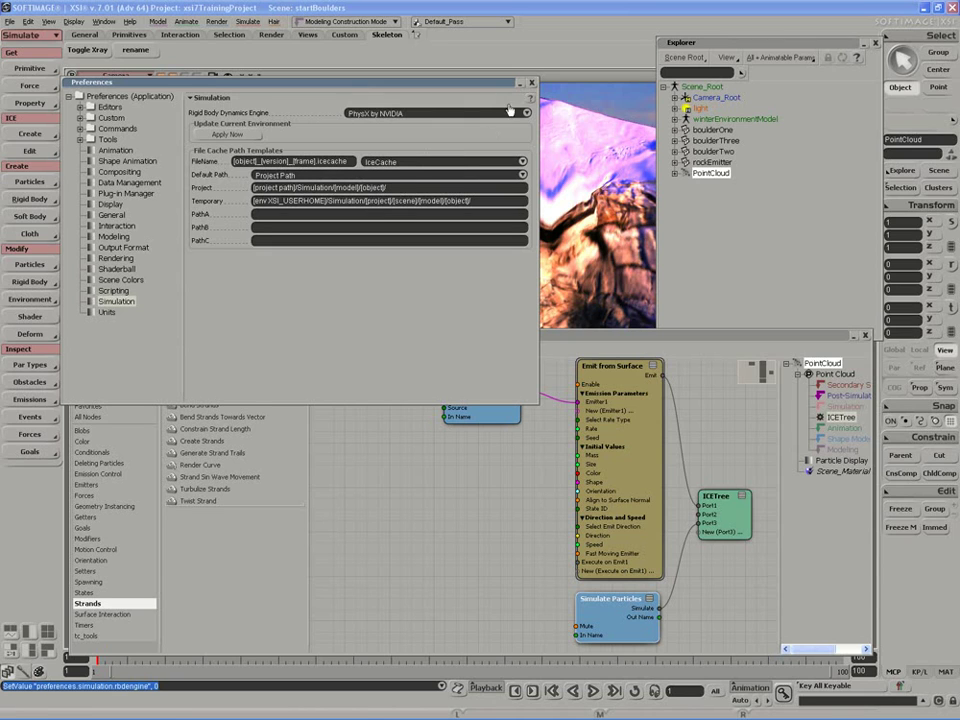
click(533, 84)
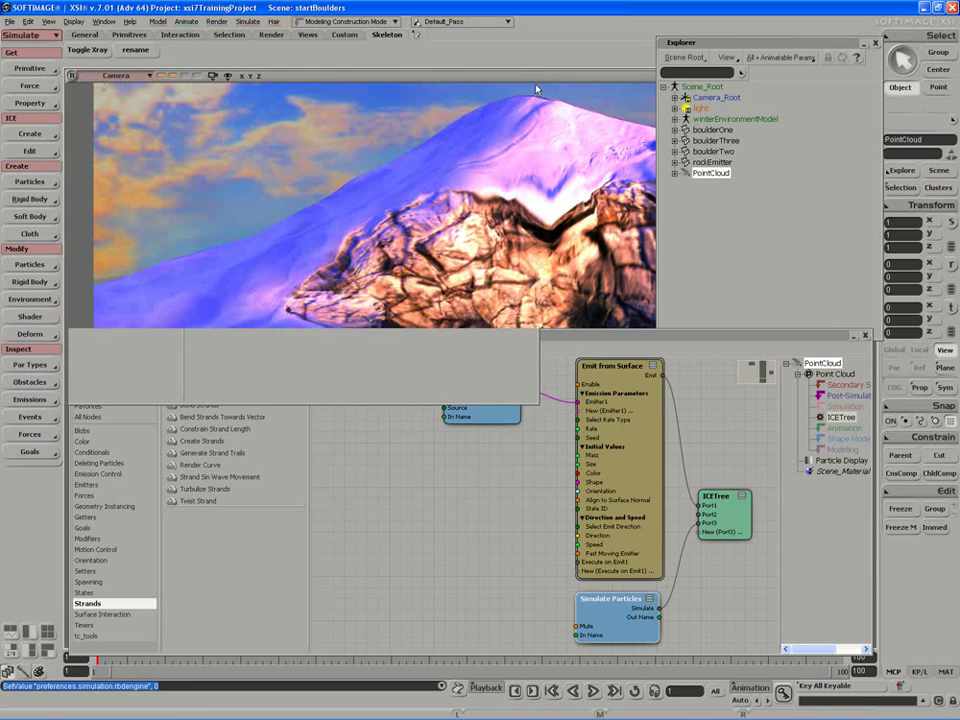
Add a Simulate Rigid Bodies node to the ICE tree, beside the Simulate Particles node.
drag(575, 635, 581, 635)
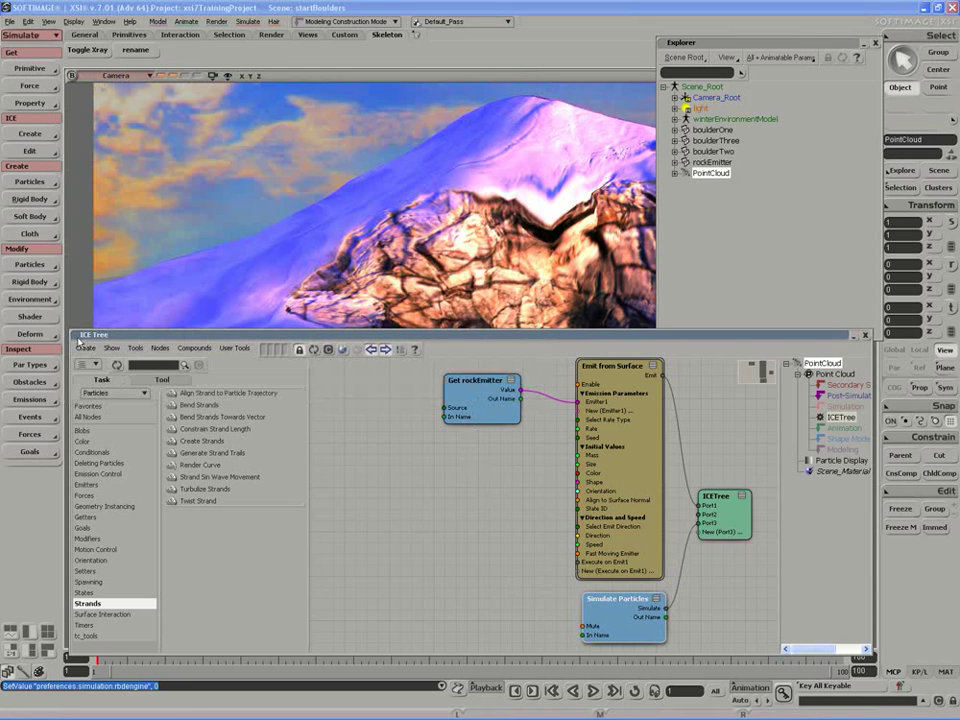
click(158, 381)
click(92, 623)
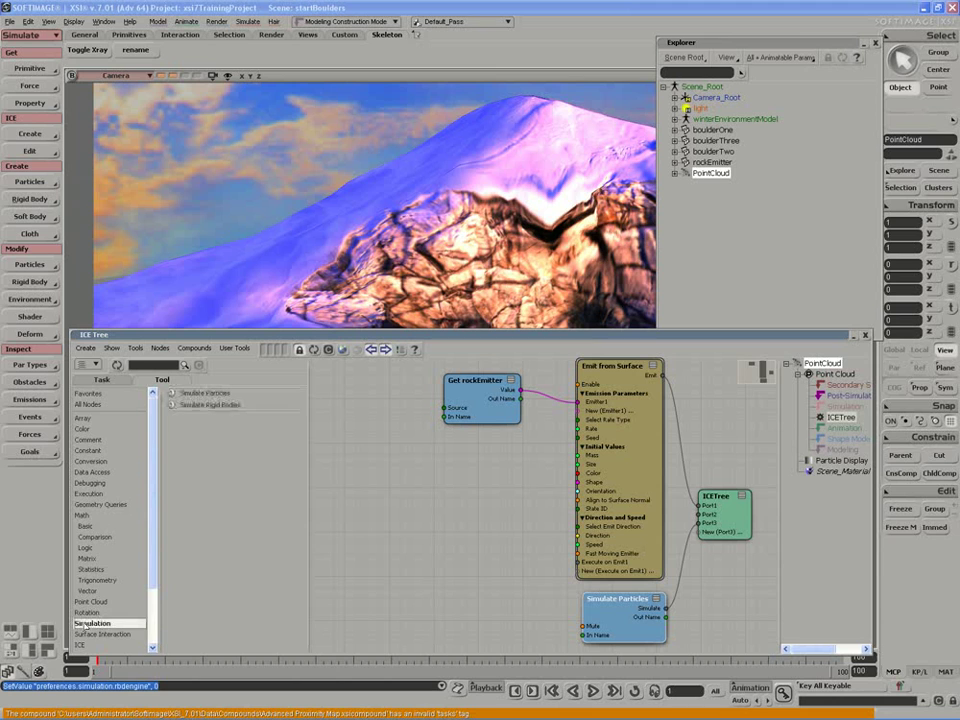
click(208, 405)
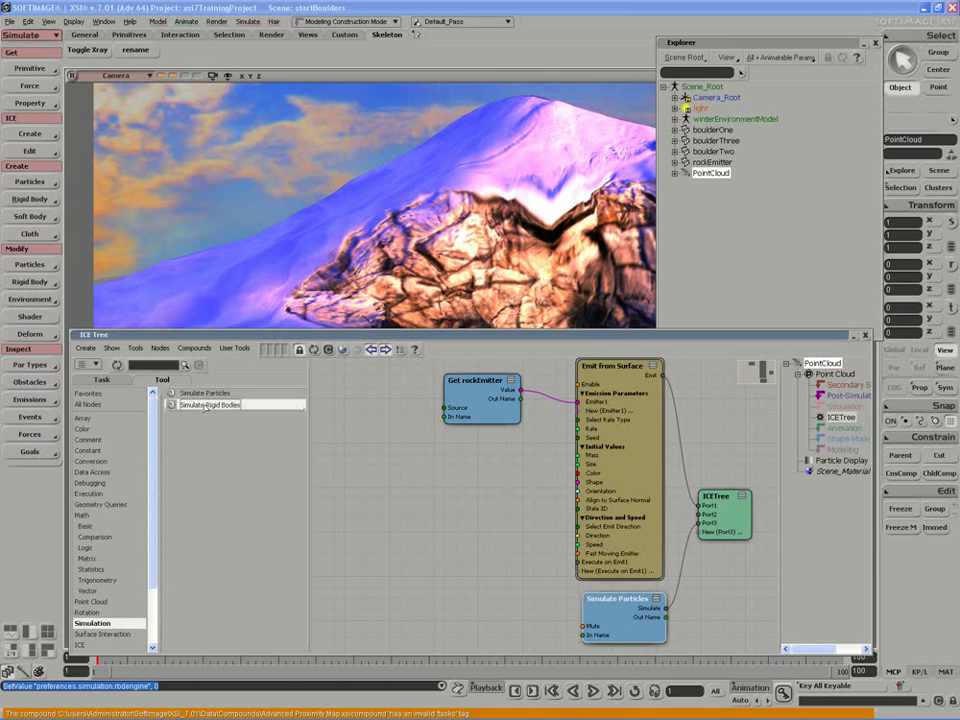
drag(205, 407, 425, 525)
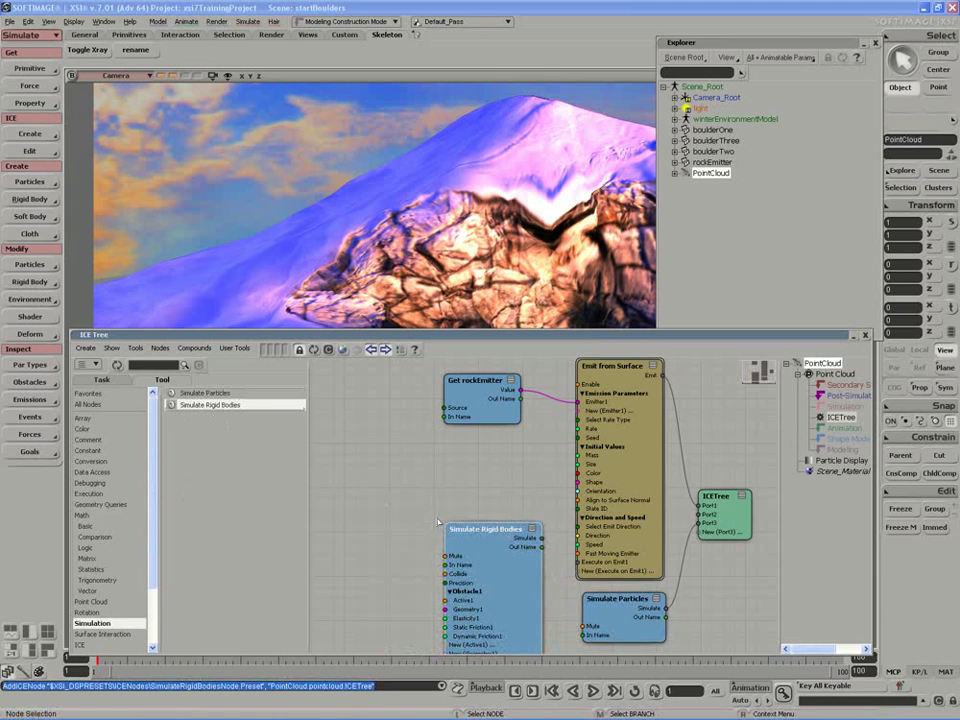
middle_drag(437, 522, 450, 489)
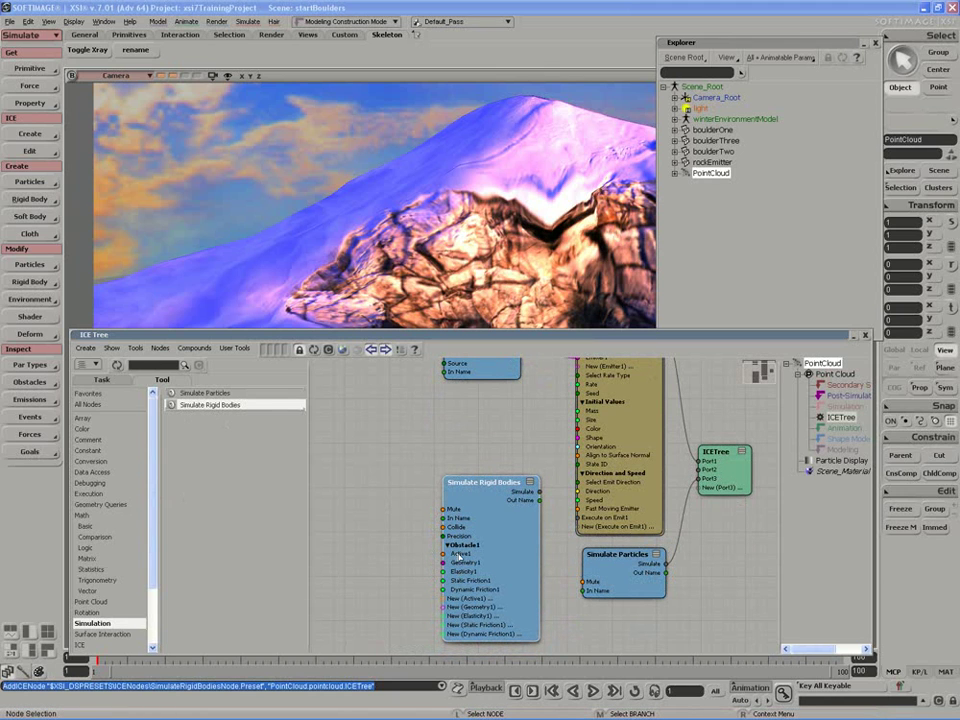
drag(458, 557, 467, 558)
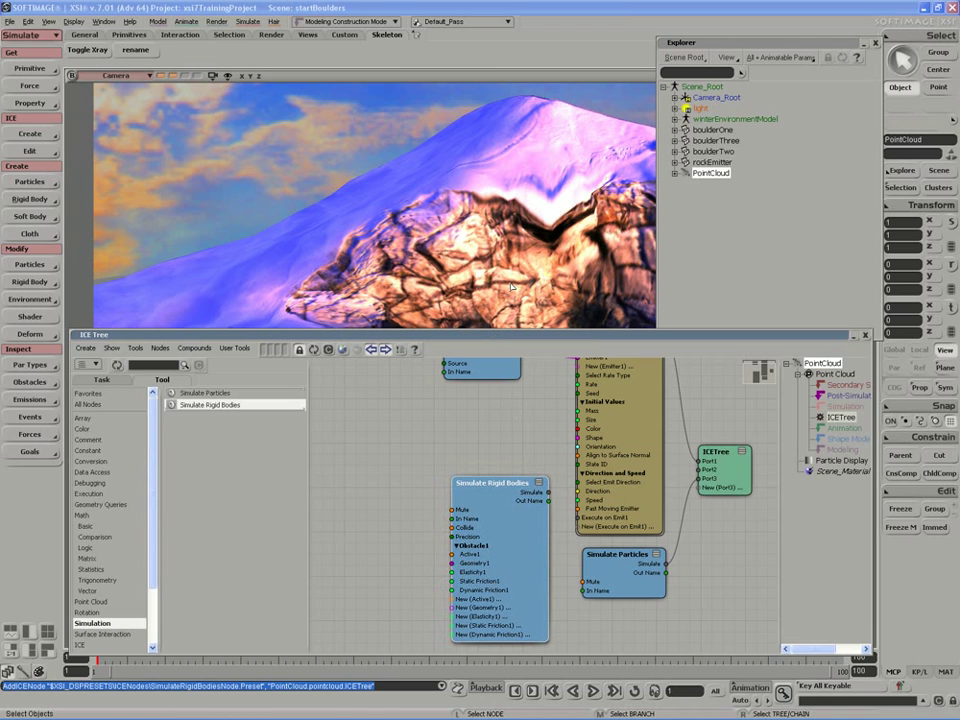
Connect Simulate Rigid Bodies to Port3 of the ICETree node and delete Simulate Particles, putting the new node in its place.
drag(500, 522, 519, 586)
drag(557, 553, 716, 487)
drag(621, 582, 629, 596)
key(Delete)
drag(513, 586, 633, 603)
Set Elasticity1 of the Simulate Rigid Bodies node to 0.286.
double_click(633, 603)
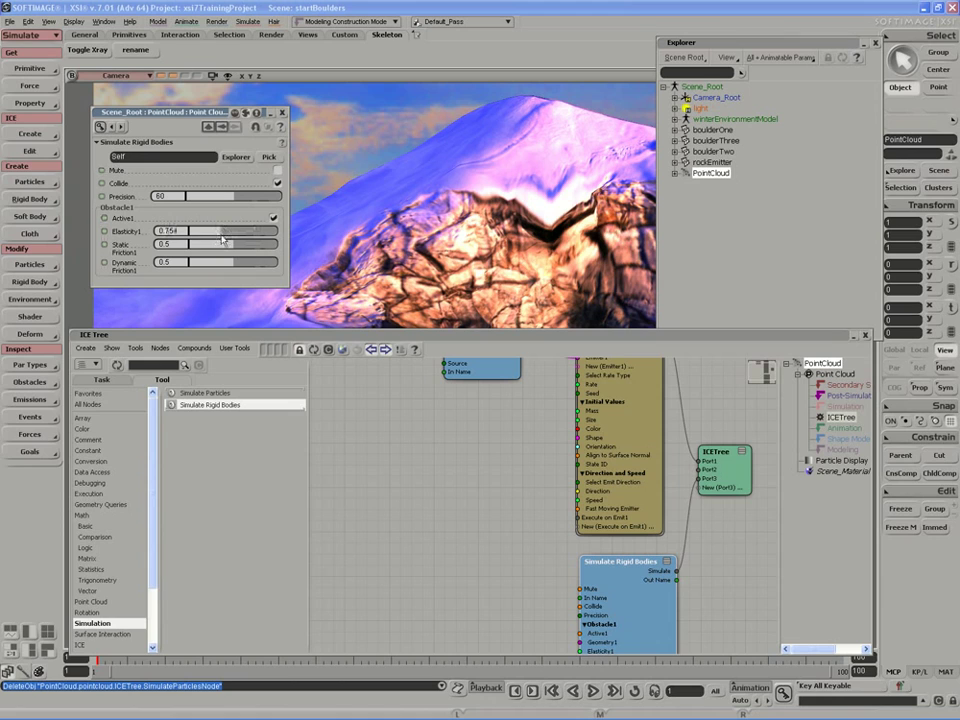
drag(205, 231, 216, 240)
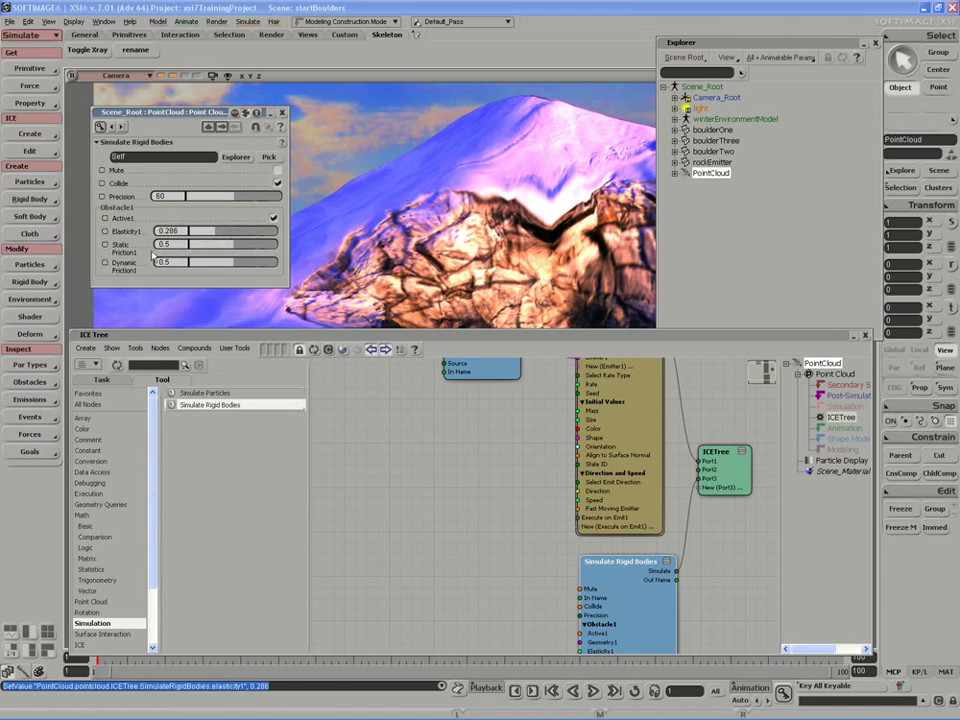